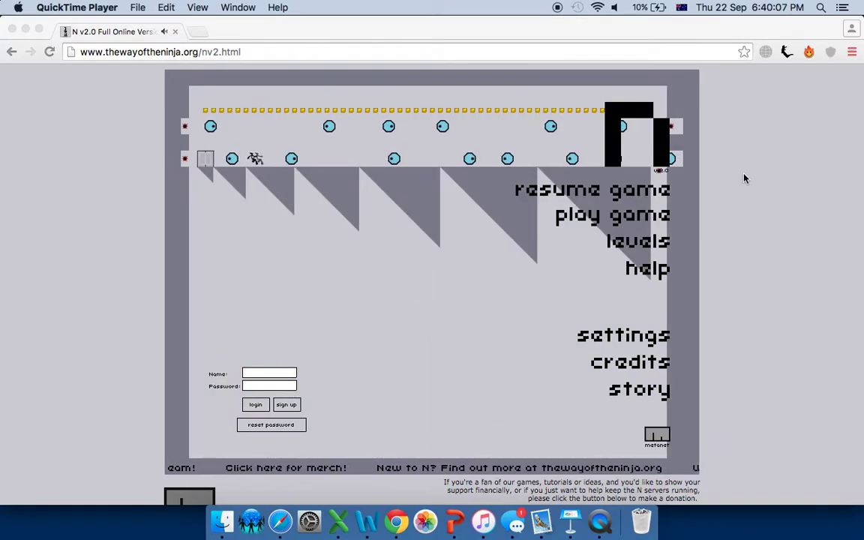
Open the episode grid and start episode 00's first level, 'straight forward'
click(613, 215)
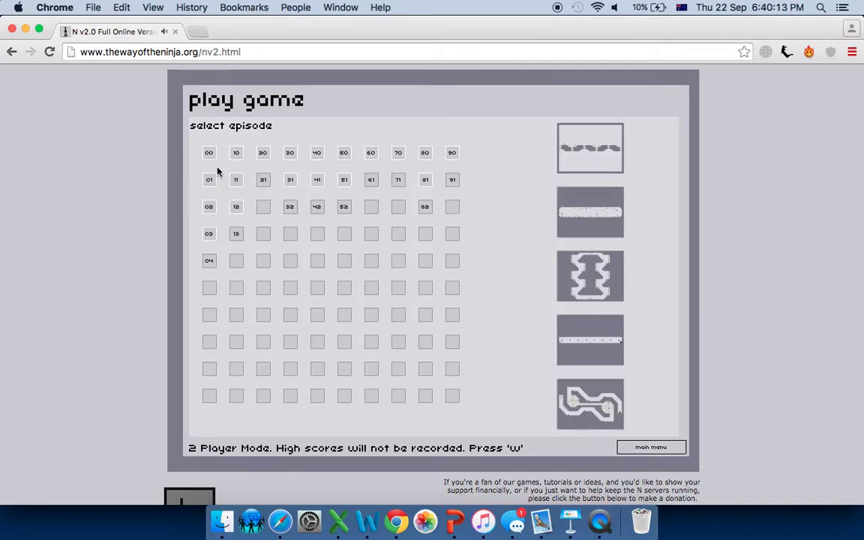
mouse_move(210, 153)
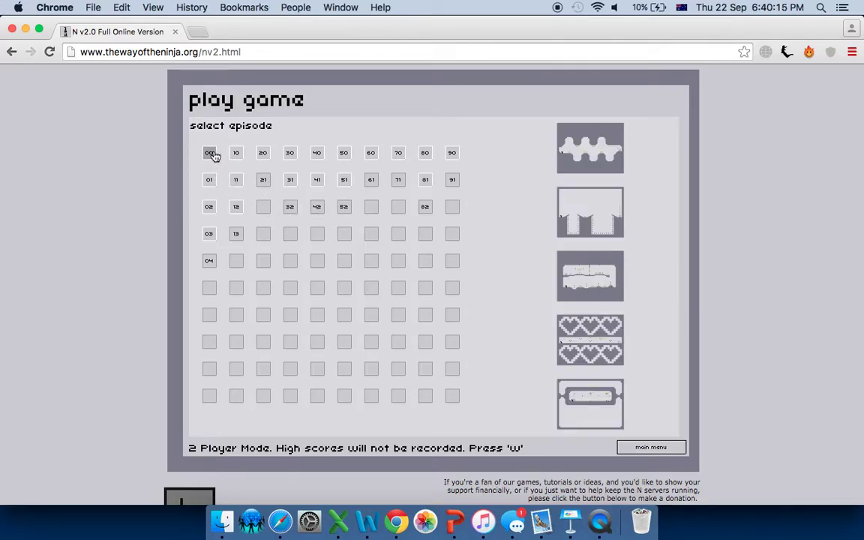
click(214, 155)
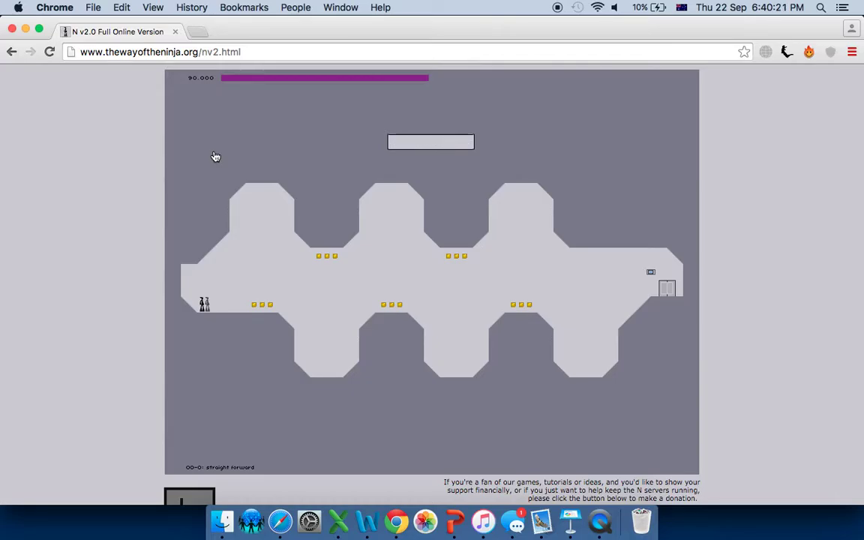
Start level 00-0 and run right collecting its gold, jumping for the raised piece
key(z)
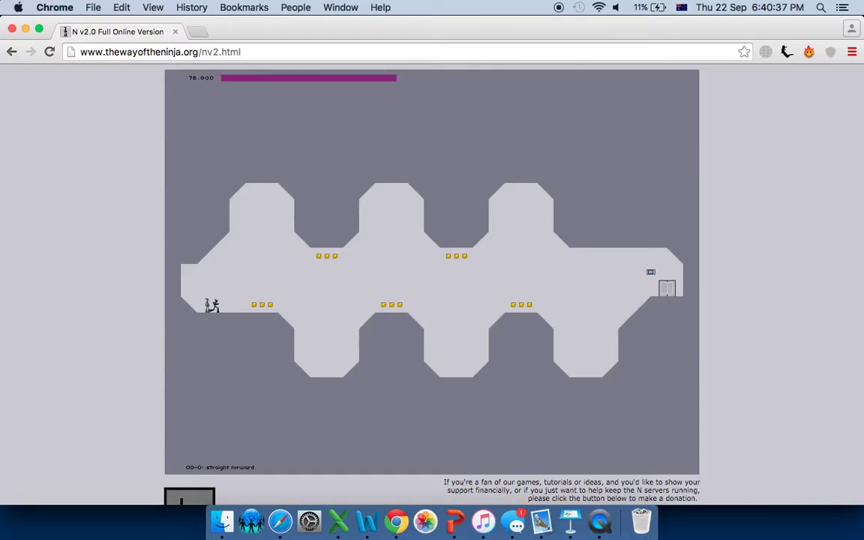
key(Right)
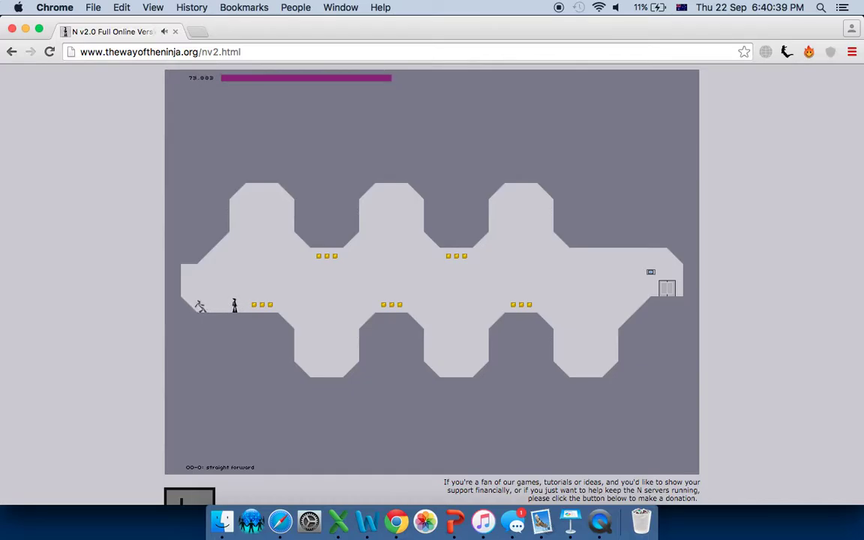
key(Right)
key(Right)
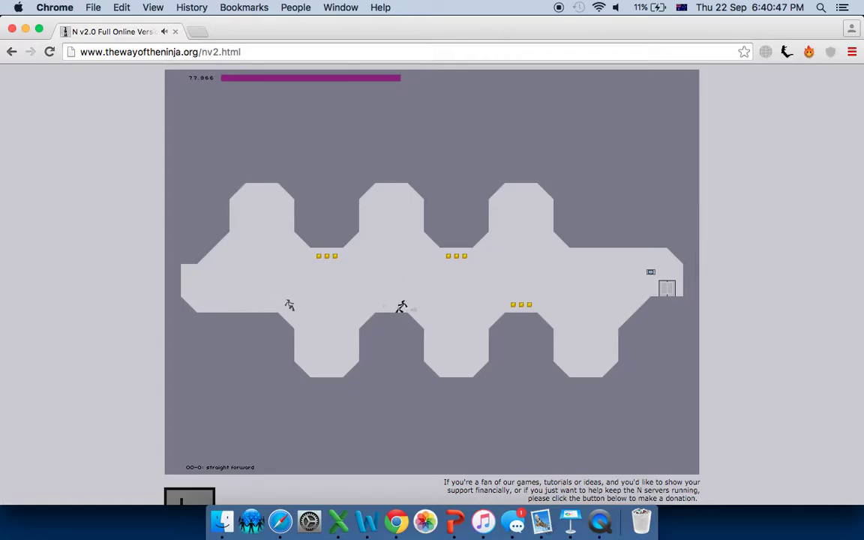
key(shift)
key(Right)
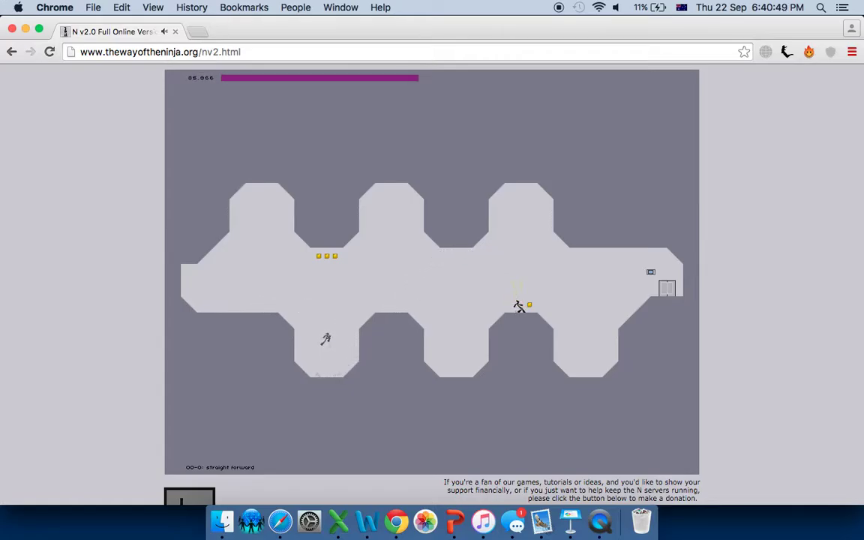
key(Right)
Jump into the 00-0 exit door, then cross level 00-1 to its exit
key(Right)
key(shift)
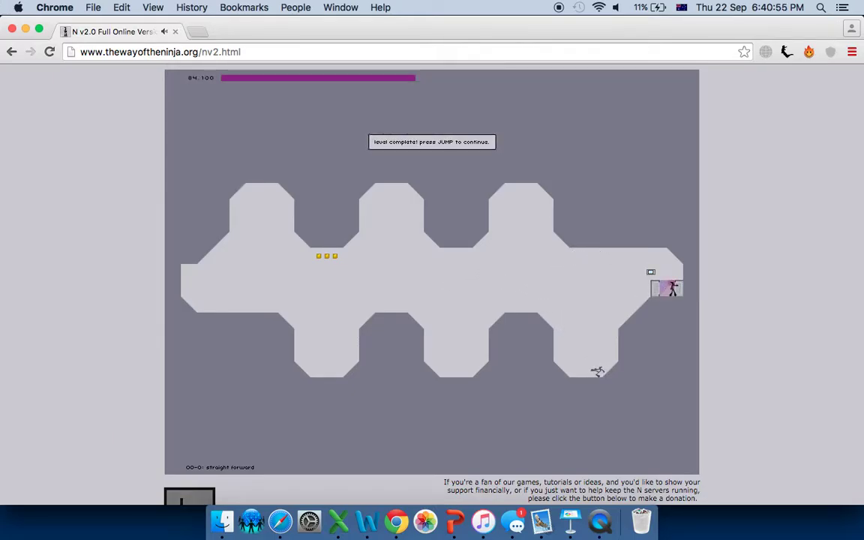
key(shift)
key(Right)
key(shift)
Start level 00-2 and run right, jumping the mines and collecting floor gold
key(shift)
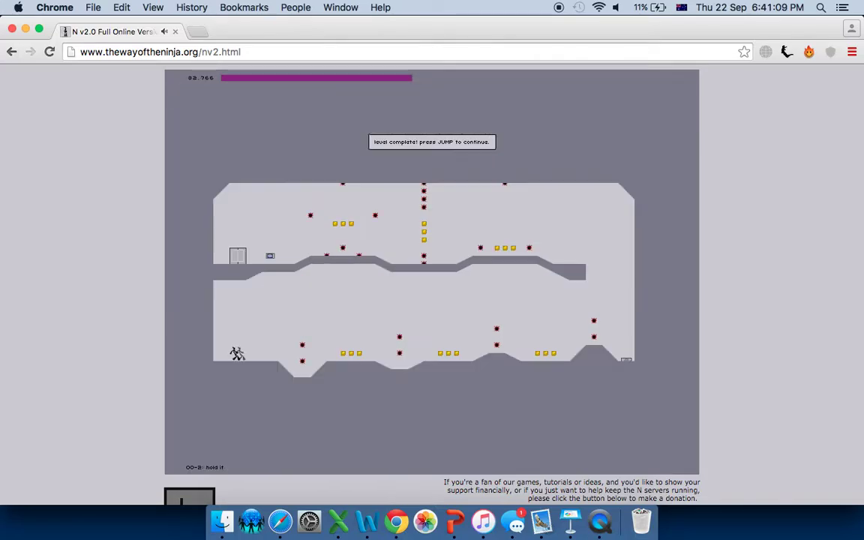
key(shift)
key(Right)
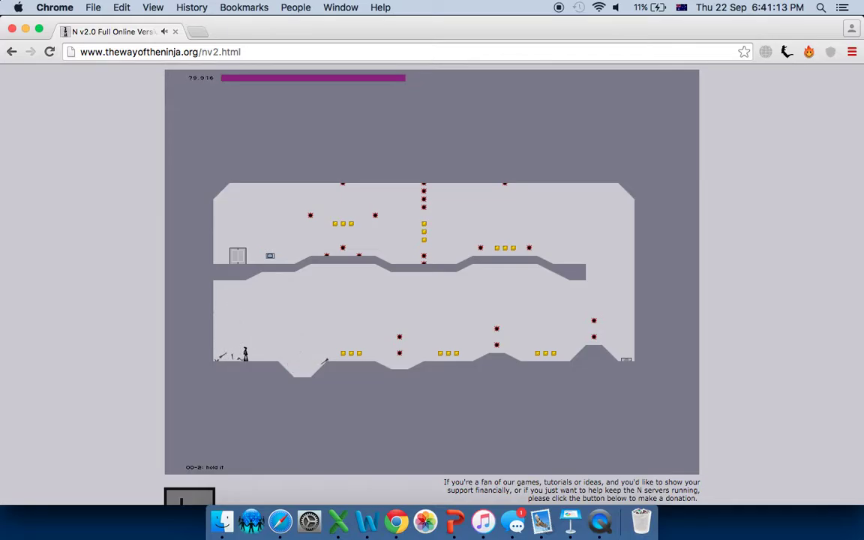
key(shift)
key(Right)
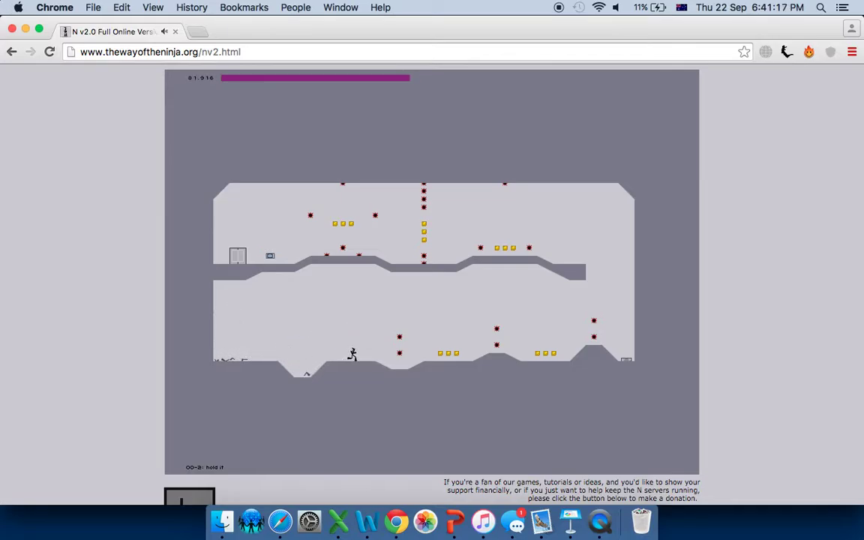
key(shift)
key(Right)
key(shift)
key(Right)
key(shift)
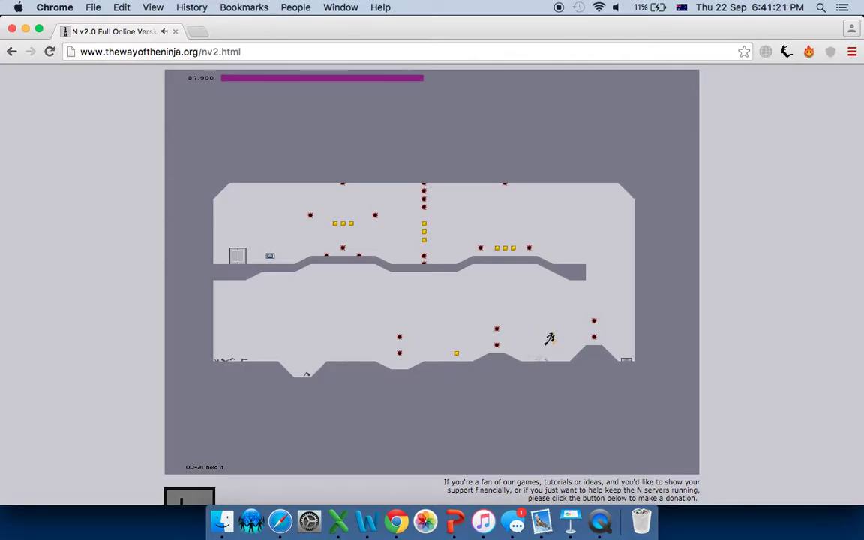
Climb the right wall, collect the upper gold heading left, and enter the exit door
key(shift)
key(shift)
key(Left)
key(Left)
key(Left)
key(shift+Left)
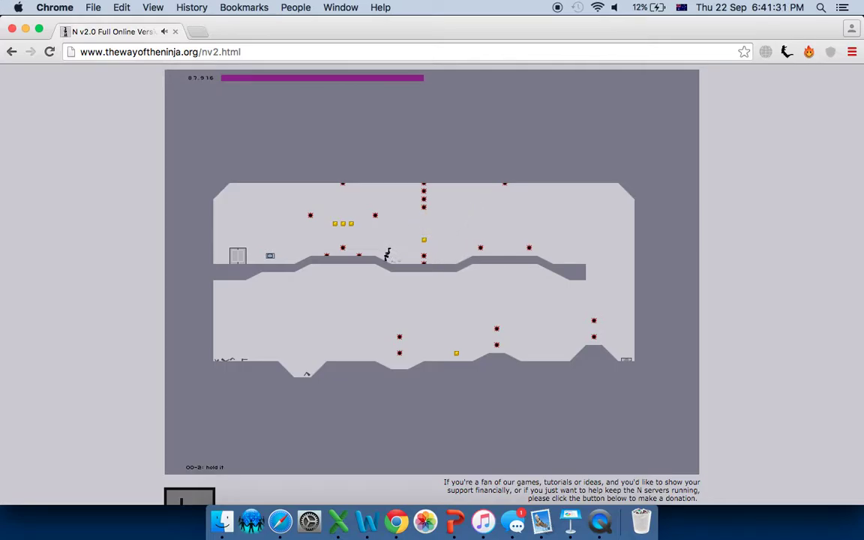
key(Left)
key(Left)
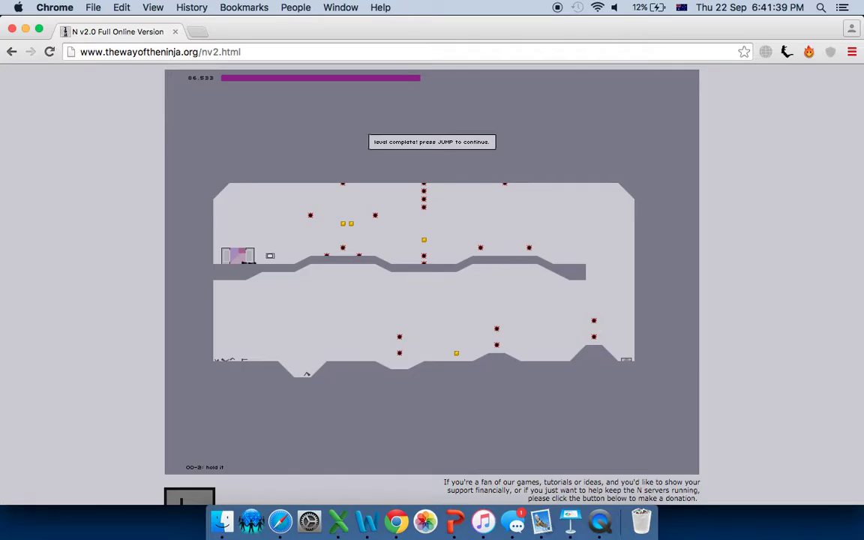
Run level 00-3 'lovely' right, jumping mine clusters for gold, into the exit door
key(shift)
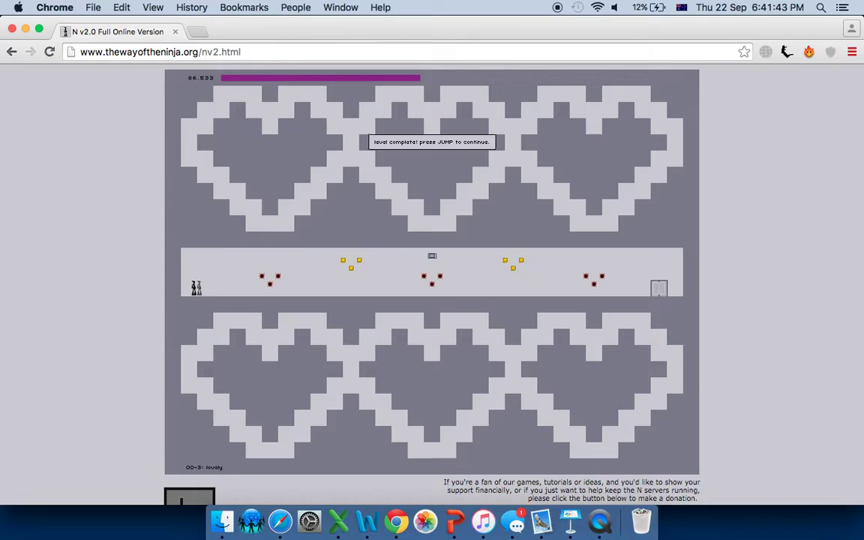
key(shift)
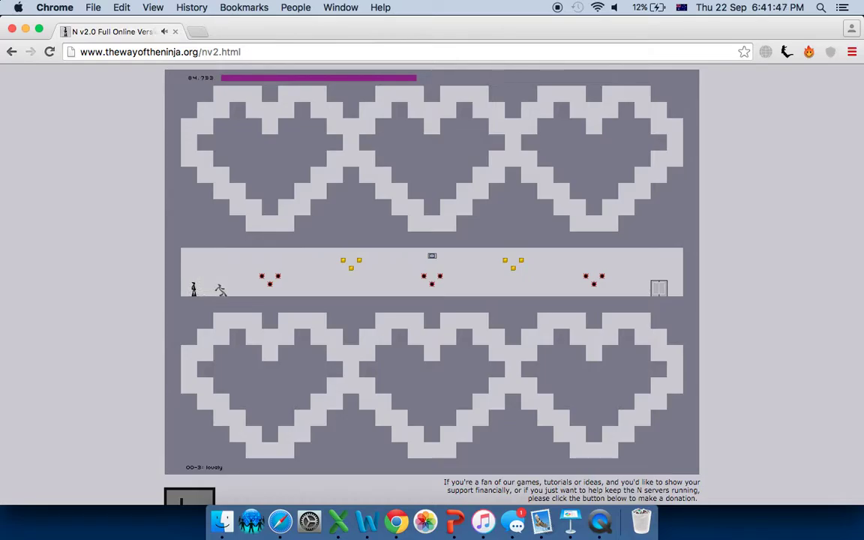
key(shift)
key(Right)
key(Right)
key(shift)
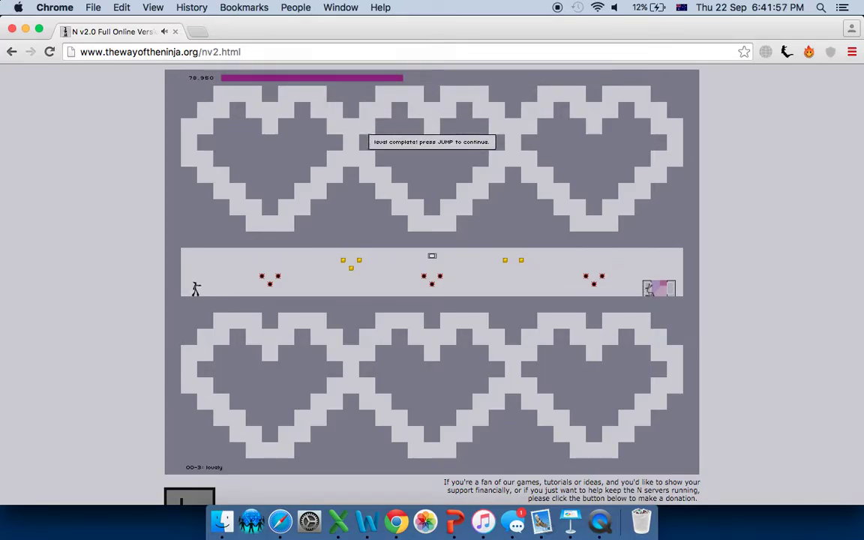
key(shift)
key(shift)
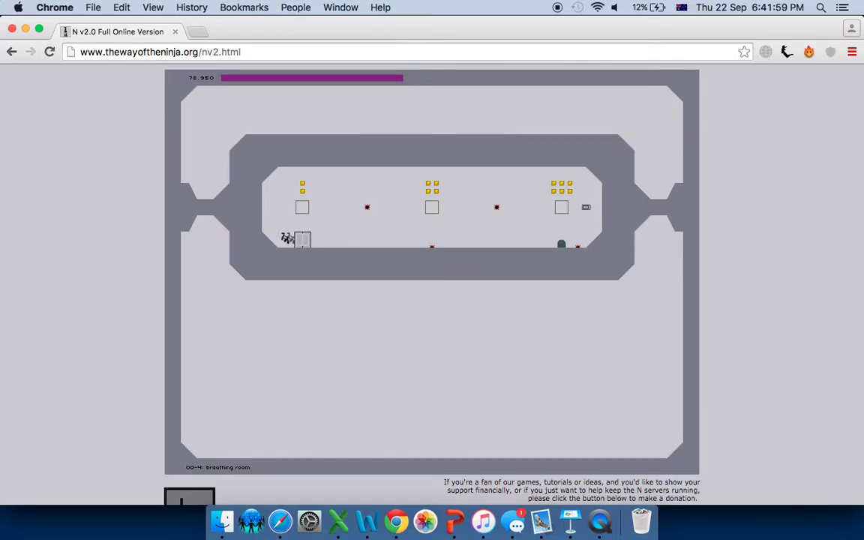
Start 00-4, restart after an early death, and climb right collecting gold toward the top-right cluster
key(Right)
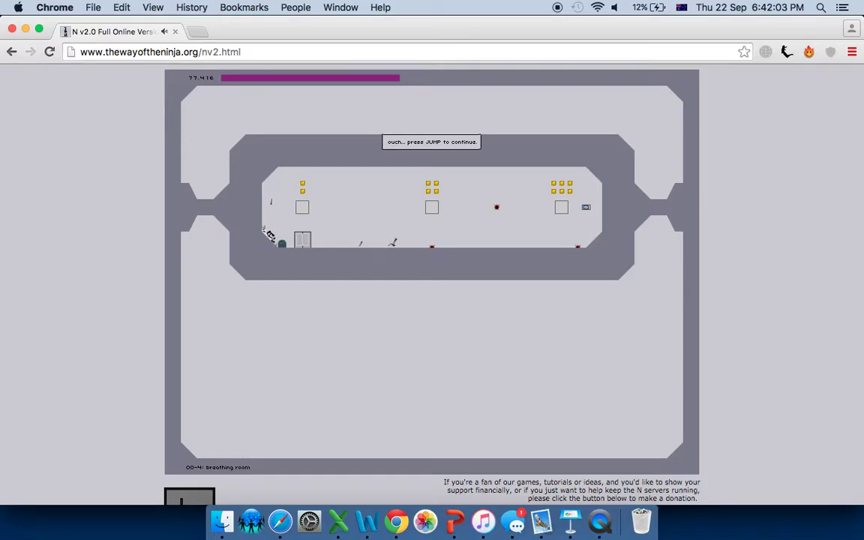
key(shift)
key(Right)
key(shift)
key(shift)
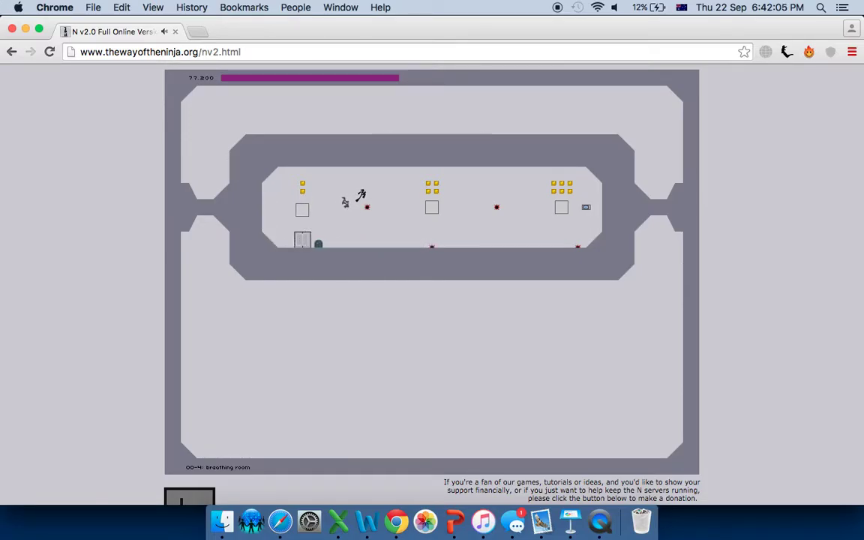
key(Right)
key(shift)
key(Right)
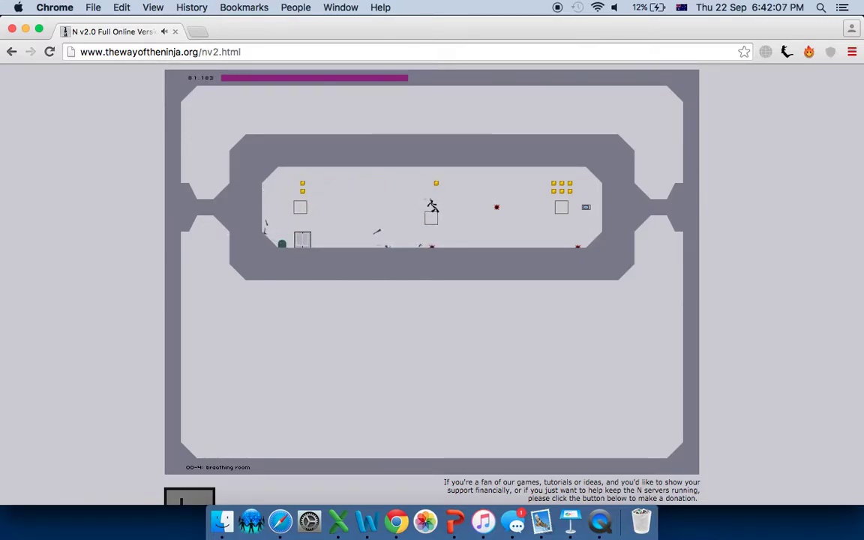
key(shift)
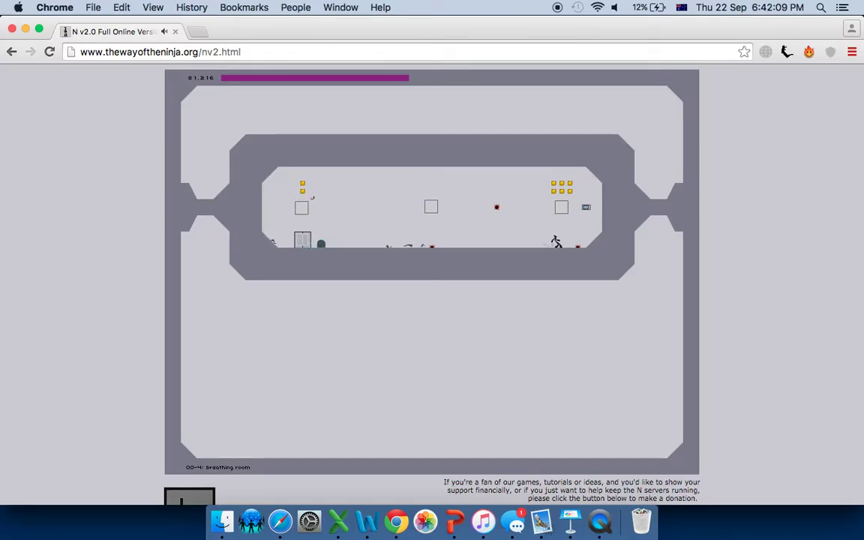
key(Right)
key(shift)
key(Right)
key(shift)
key(shift)
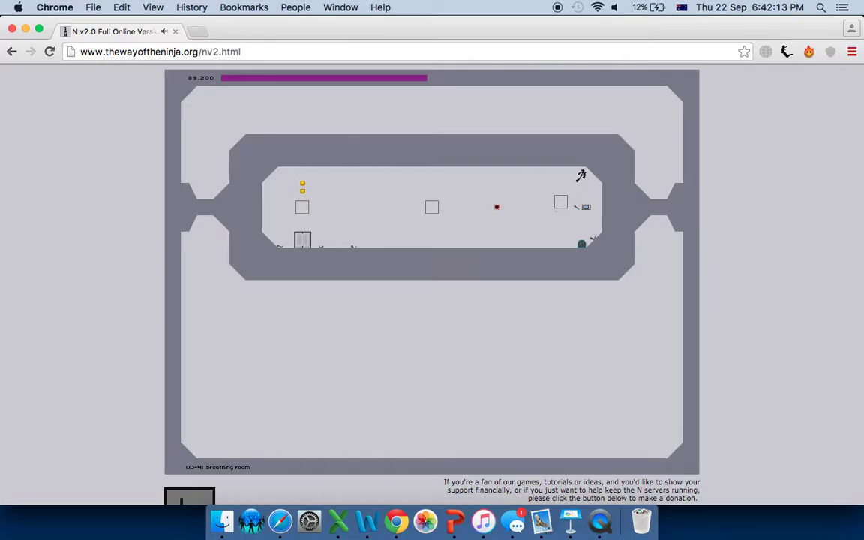
Wall-jump the right wall and head back left for the gold near the left block
key(Left)
key(Left)
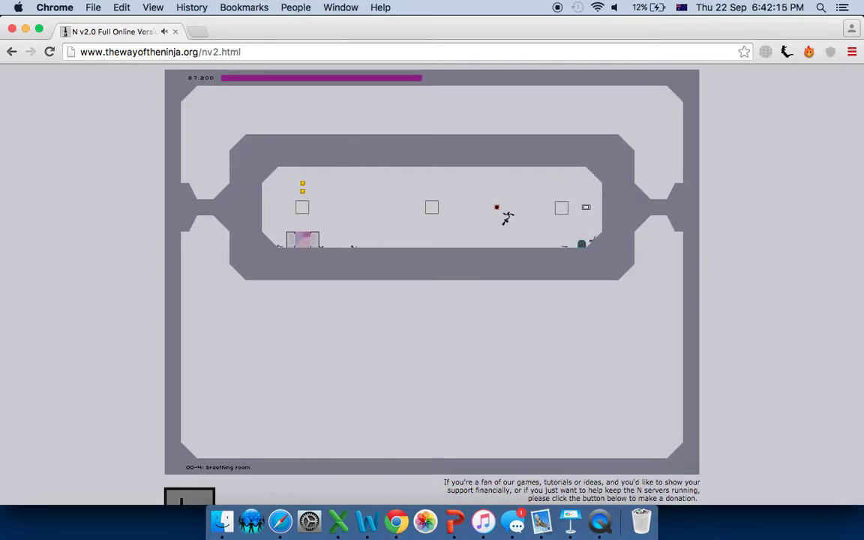
key(shift)
key(Left)
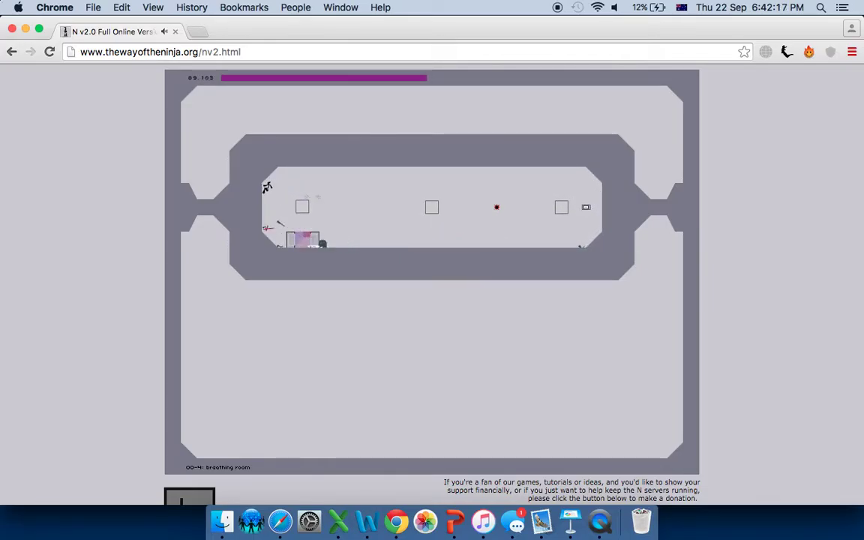
key(shift)
key(Right)
key(Right)
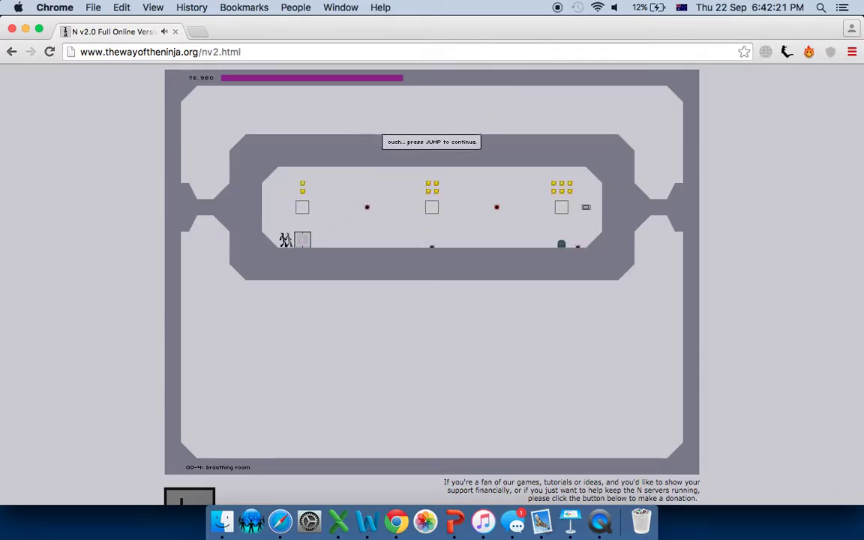
Restart after dying and jump to the middle block, collecting gold to its right
key(shift)
key(shift)
key(Left)
key(shift)
key(Right)
key(Right)
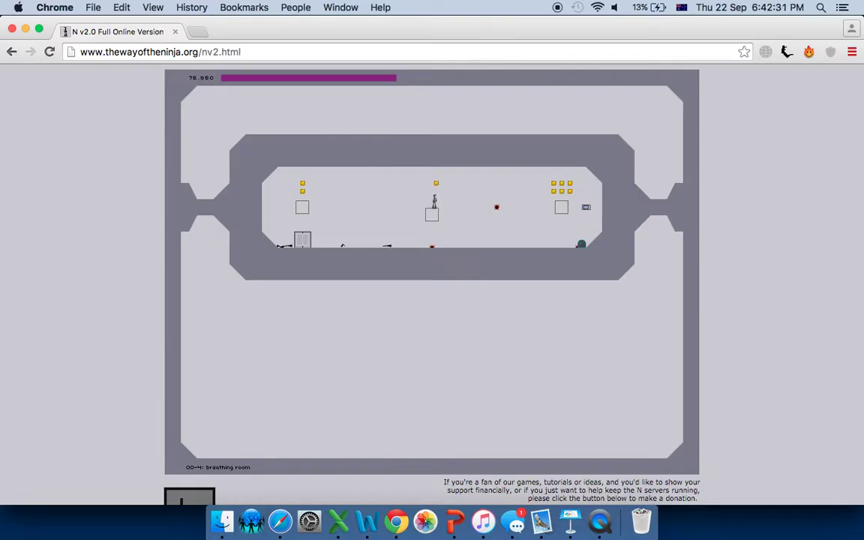
key(shift)
key(Right)
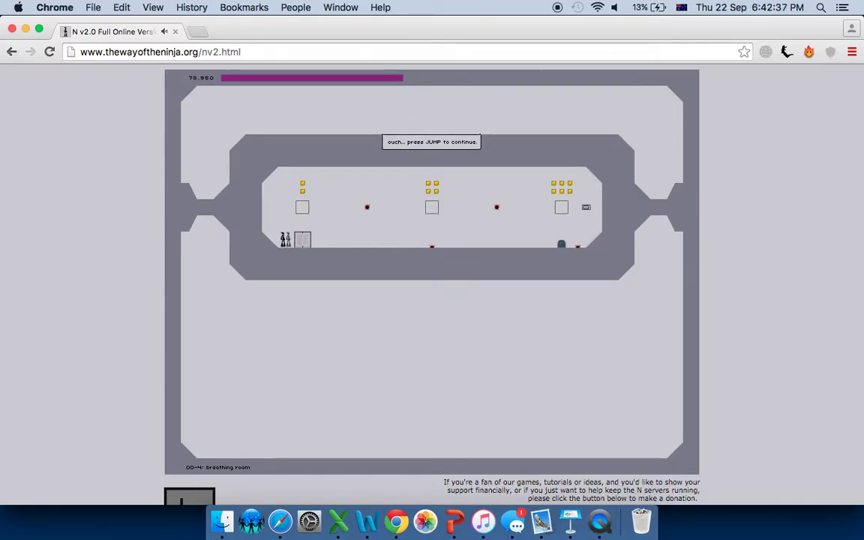
Restart again and run right along the floor collecting gold toward the mine
key(shift)
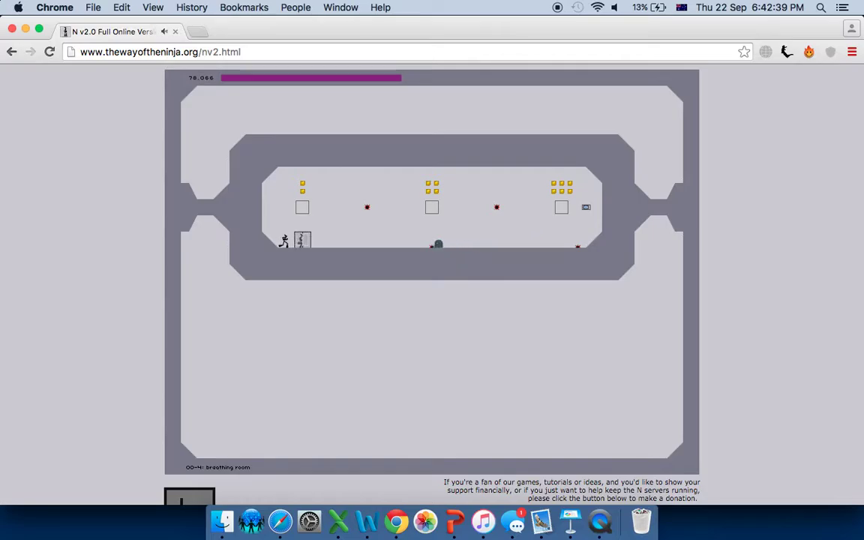
key(Left)
key(shift)
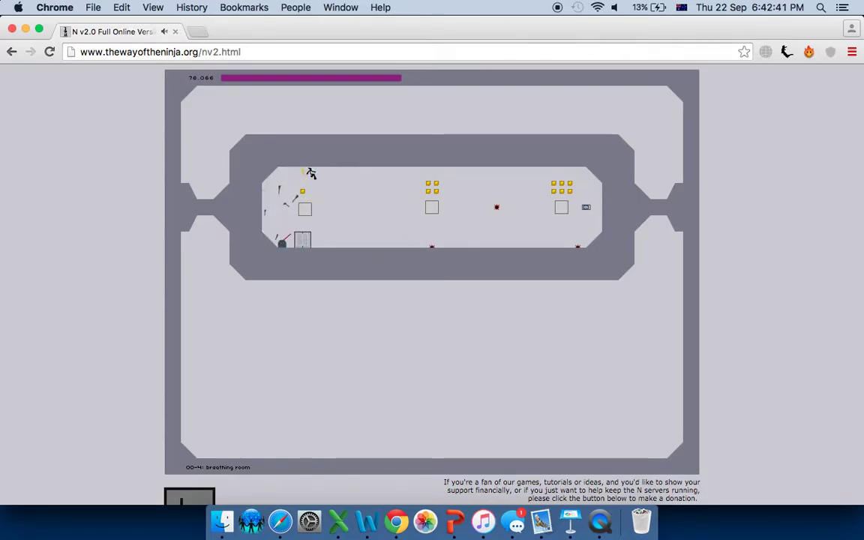
key(Right)
key(Right)
key(shift)
Restart, wall-jump up the left wall, collect gold, and grab the centre gold
key(shift)
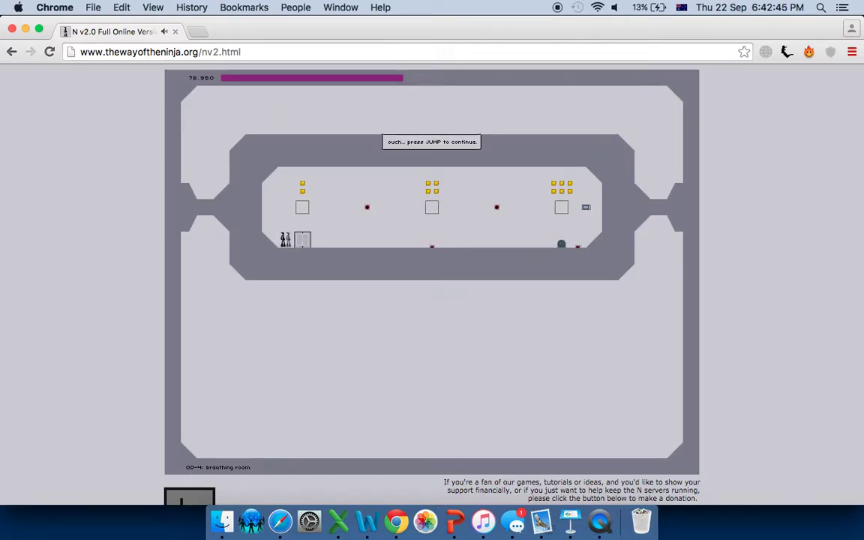
key(shift)
key(Left)
key(shift)
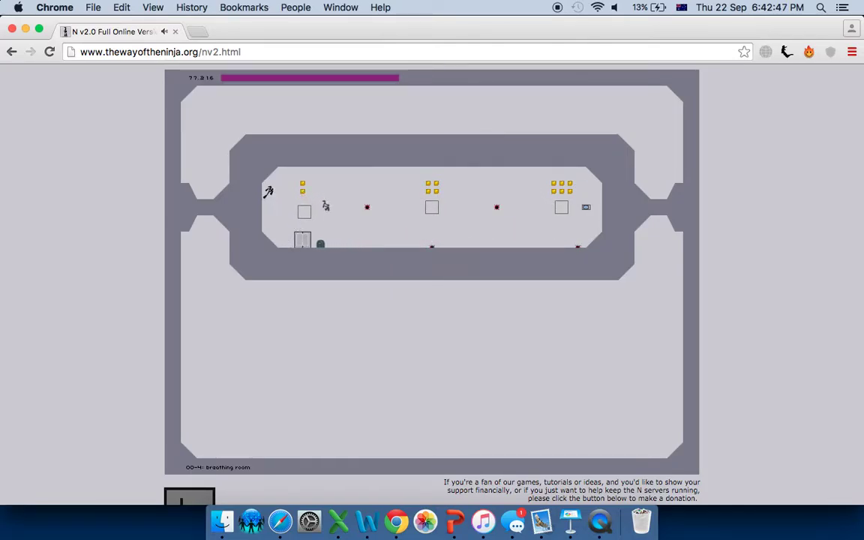
key(Right)
key(shift)
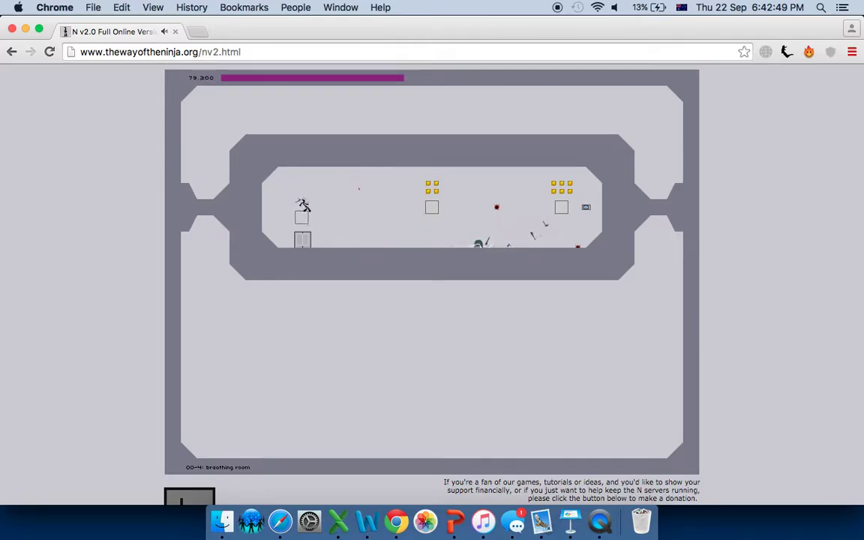
key(Right)
key(shift)
key(Right)
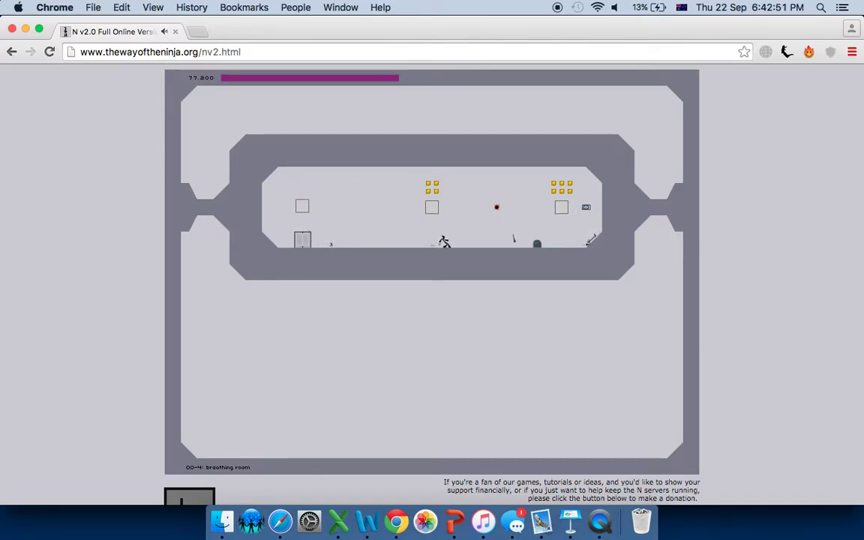
key(shift)
key(Right)
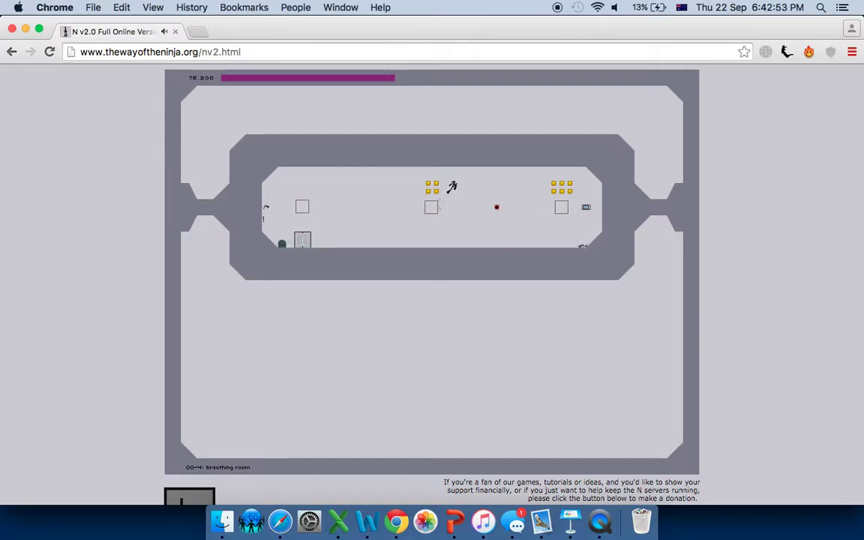
key(Left)
key(Left)
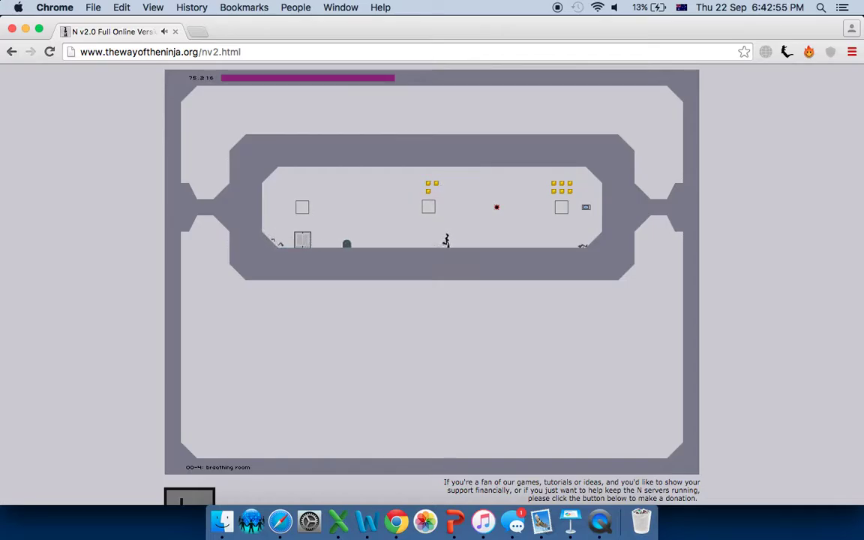
Jump past the red mine, collecting the remaining centre gold and the right-block gold
key(shift)
key(Right)
key(Left)
key(shift)
key(Left)
key(Right)
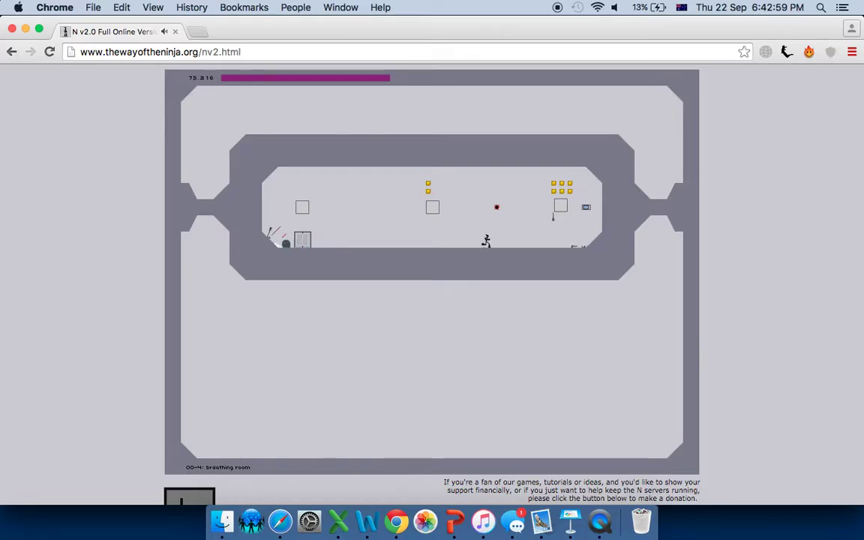
key(Right)
key(shift)
key(Right)
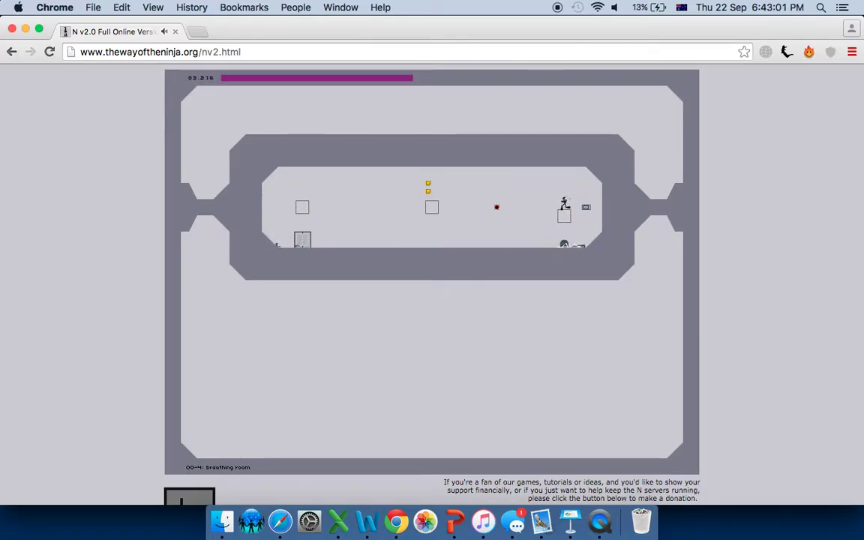
key(Left)
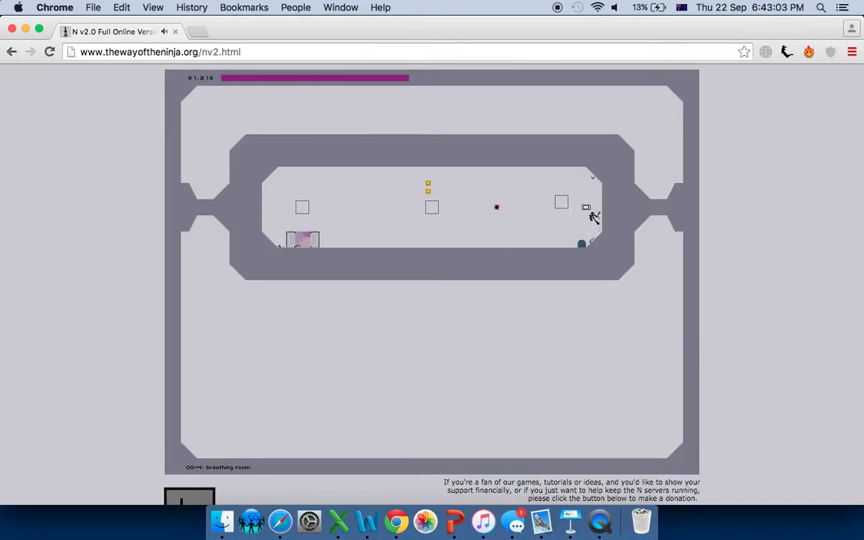
Arc back left over the gold into the exit door and return to episode selection
key(shift)
key(Right)
key(Left)
key(shift)
key(Left)
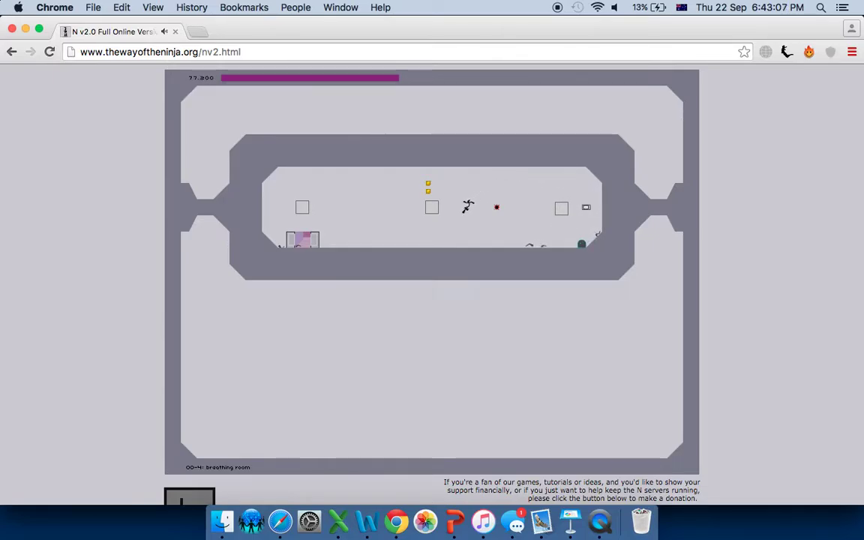
key(Left)
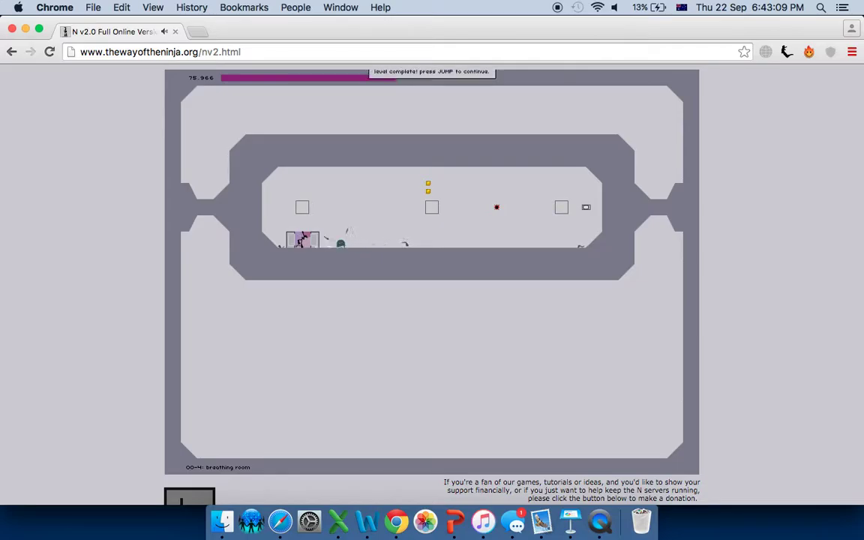
key(shift)
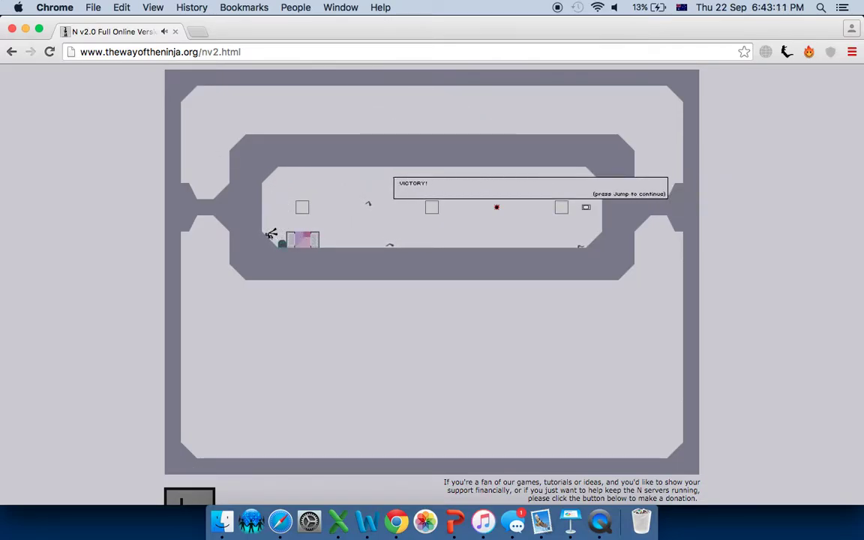
key(shift)
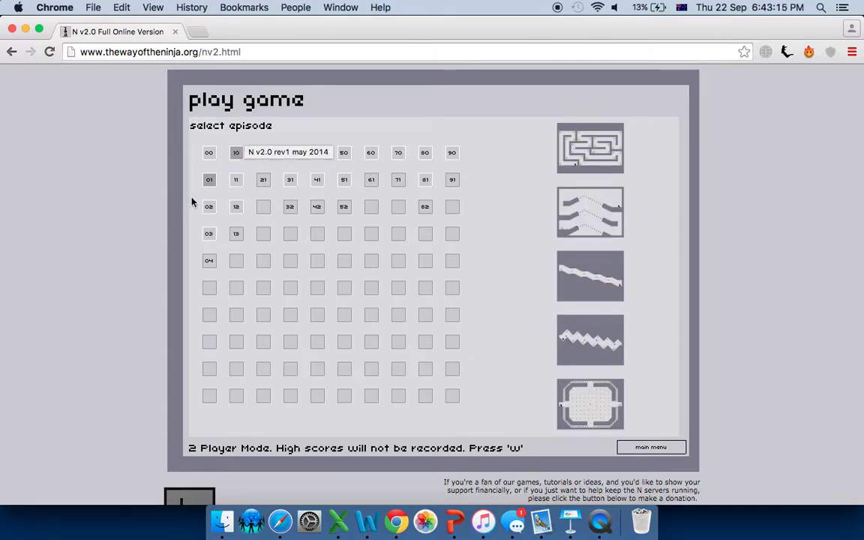
Start episode 01 and run left along the level 01-0 platforms collecting gold
click(209, 181)
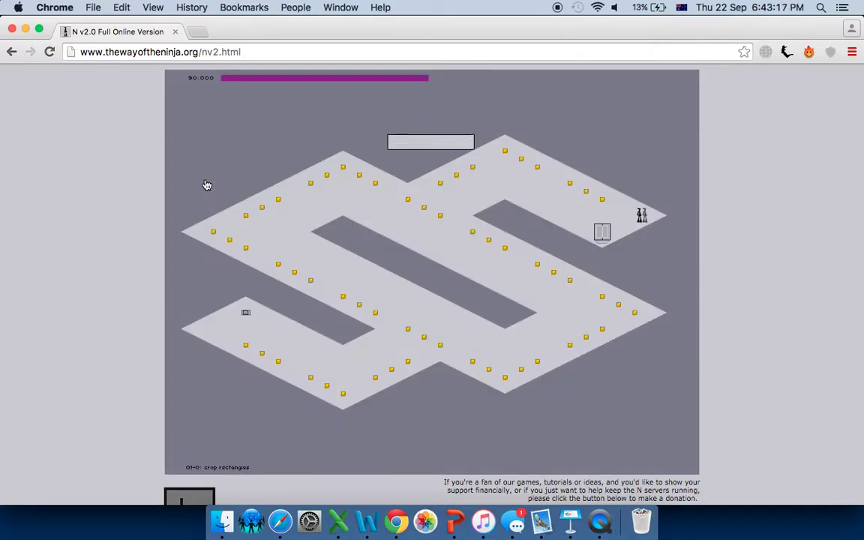
key(shift)
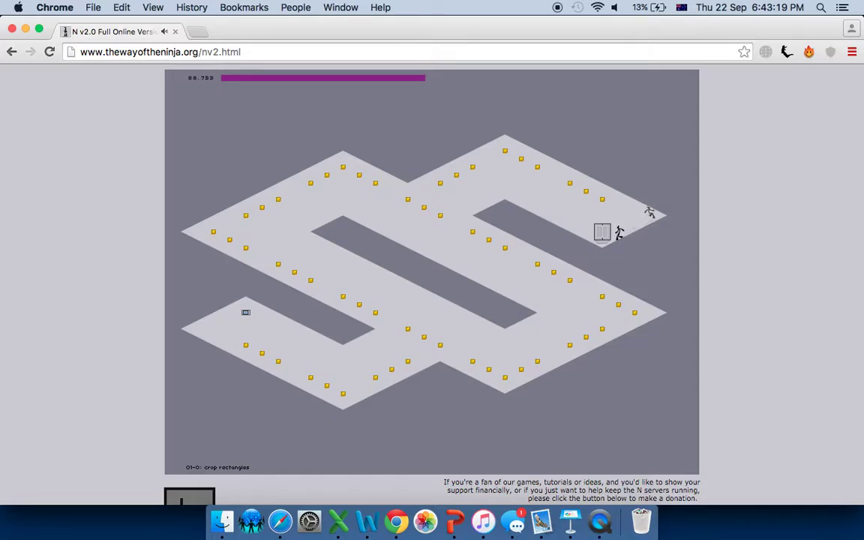
key(Left)
key(Left)
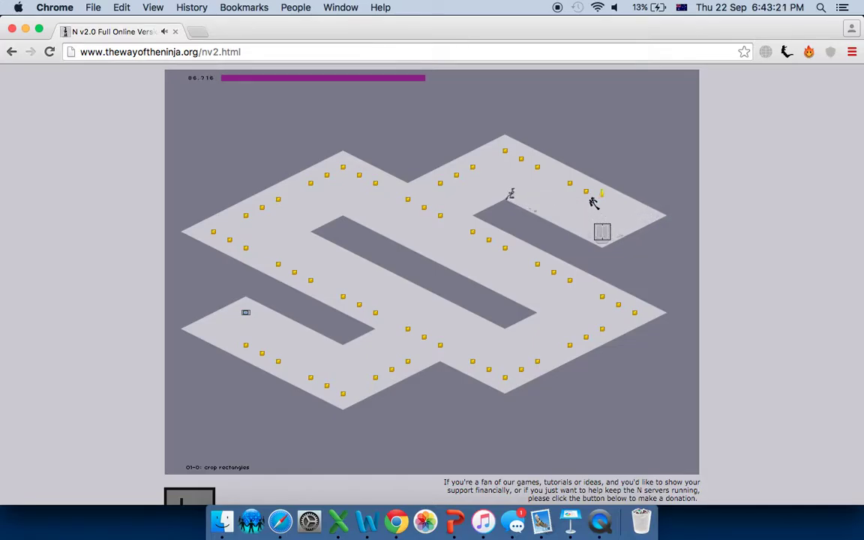
key(Left)
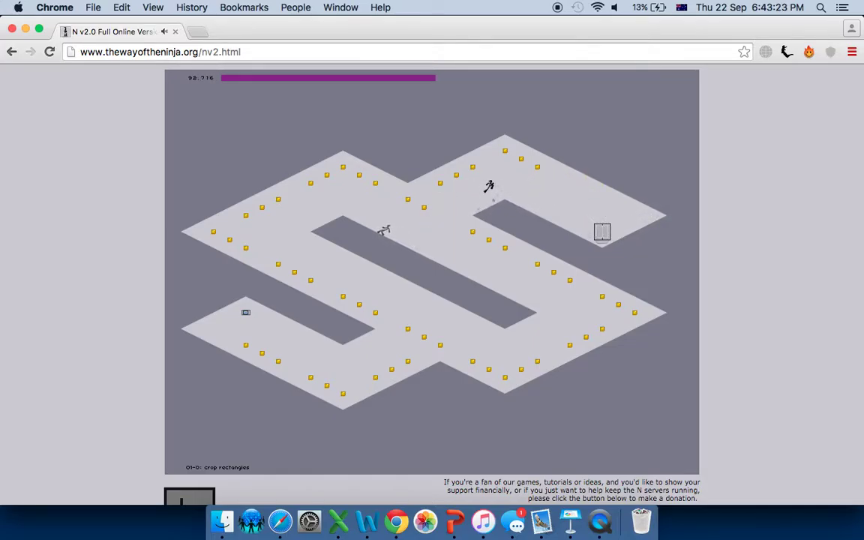
key(Left)
key(Left)
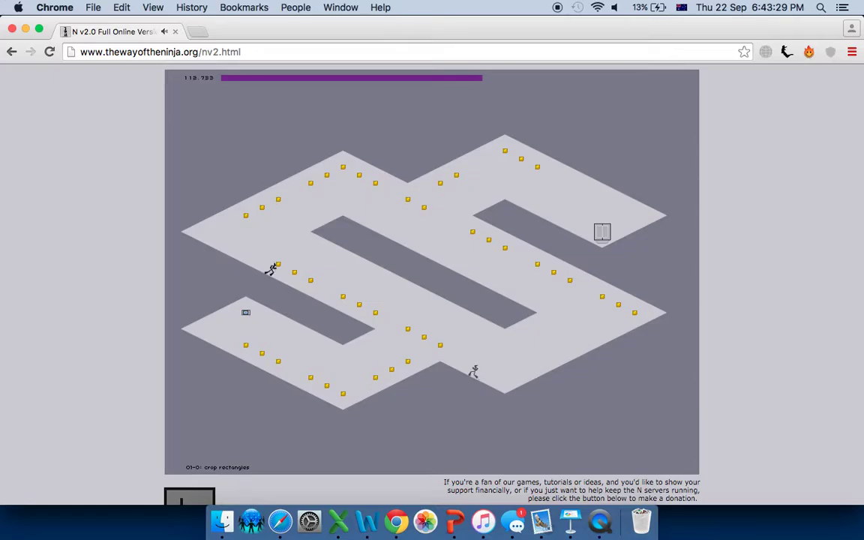
Collect the lower-path gold, hit the exit switch, and gather the middle-corridor gold
key(Right)
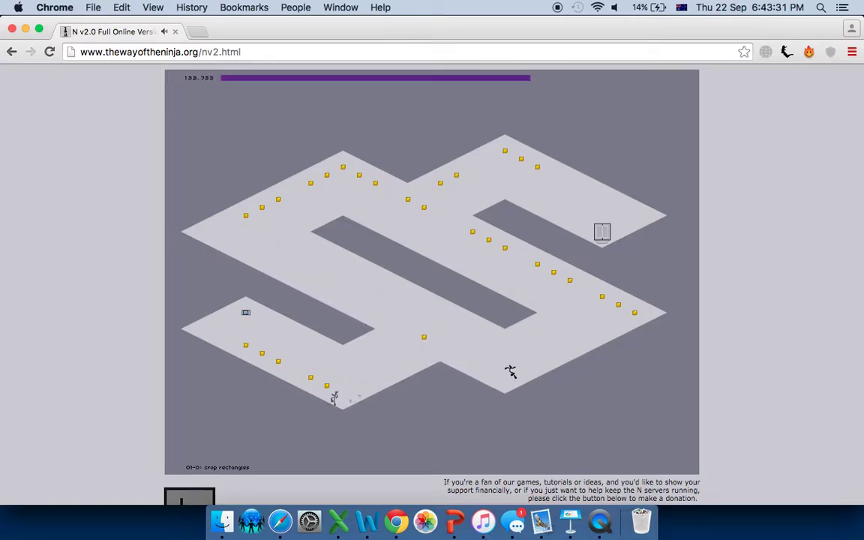
key(Right)
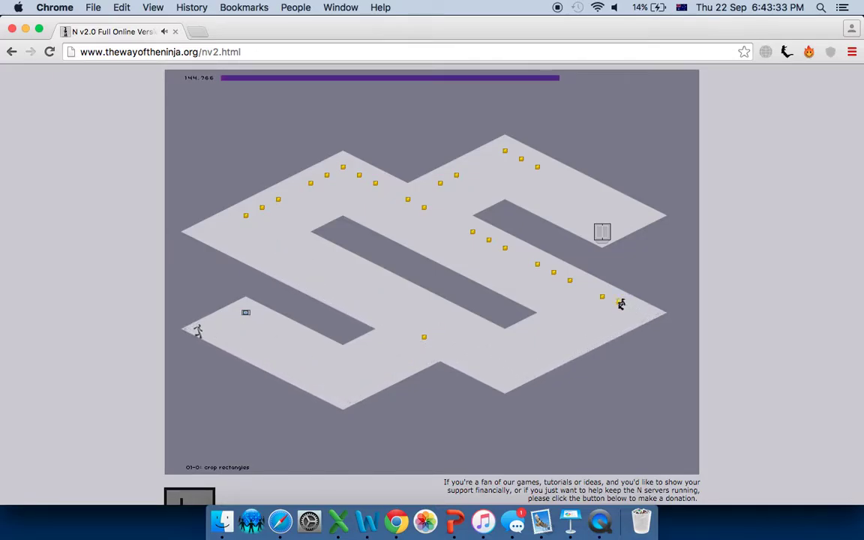
key(Left)
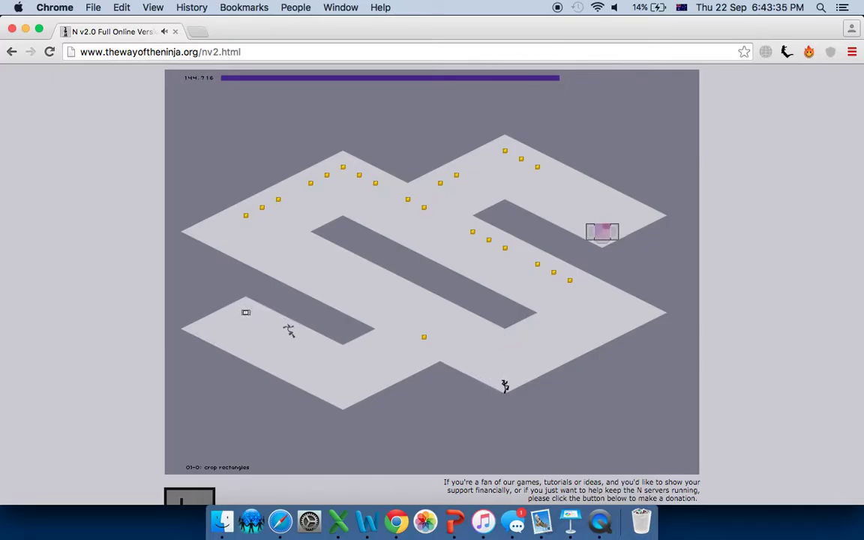
key(Right)
key(Left)
key(Left)
Climb to the upper slope and run left along the top path collecting gold
key(Right)
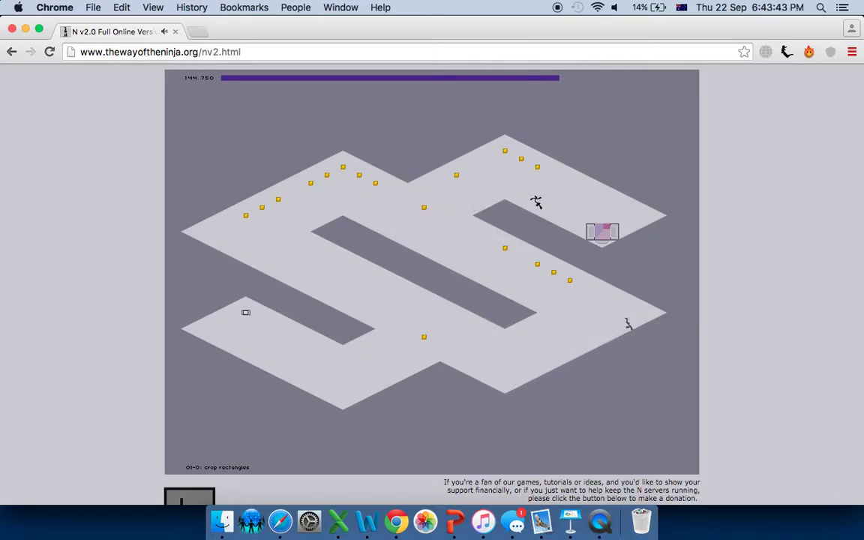
key(Right)
key(Left)
key(Left)
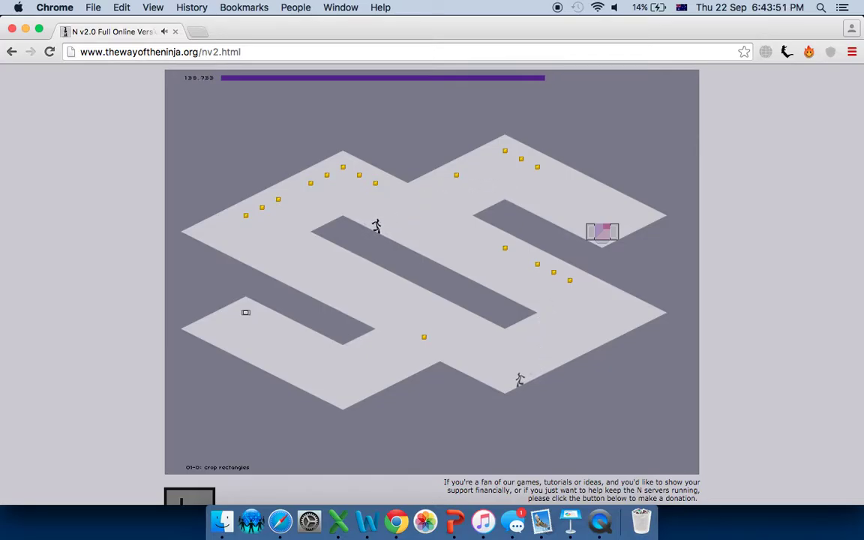
key(Left)
key(Left)
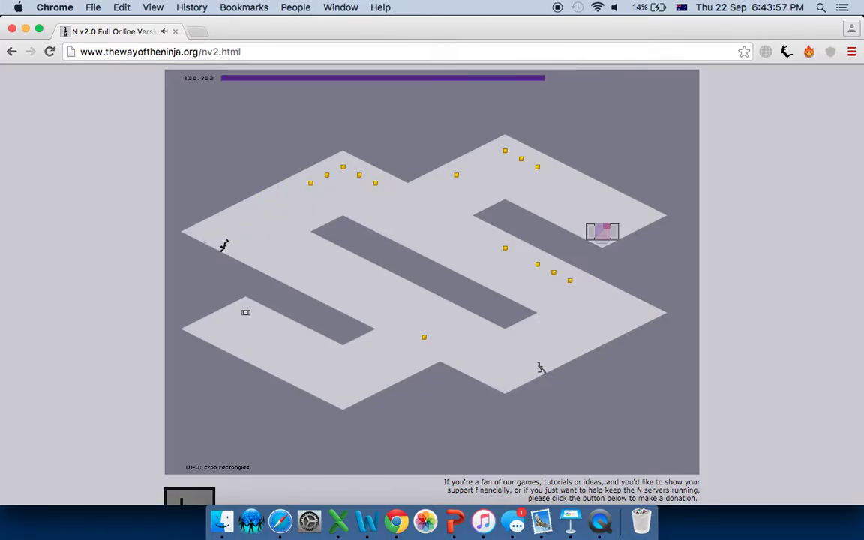
Drop back to the centre, run right into the exit door, and continue
key(Right)
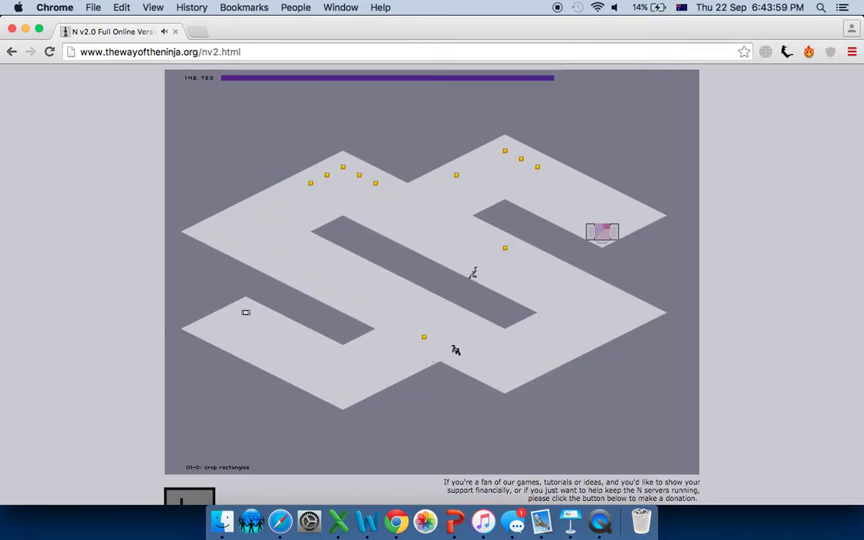
key(Right)
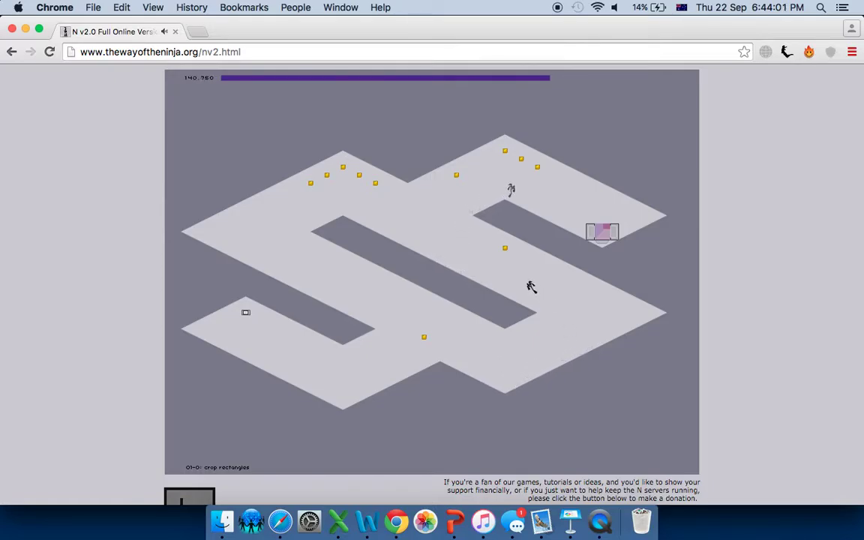
key(Right)
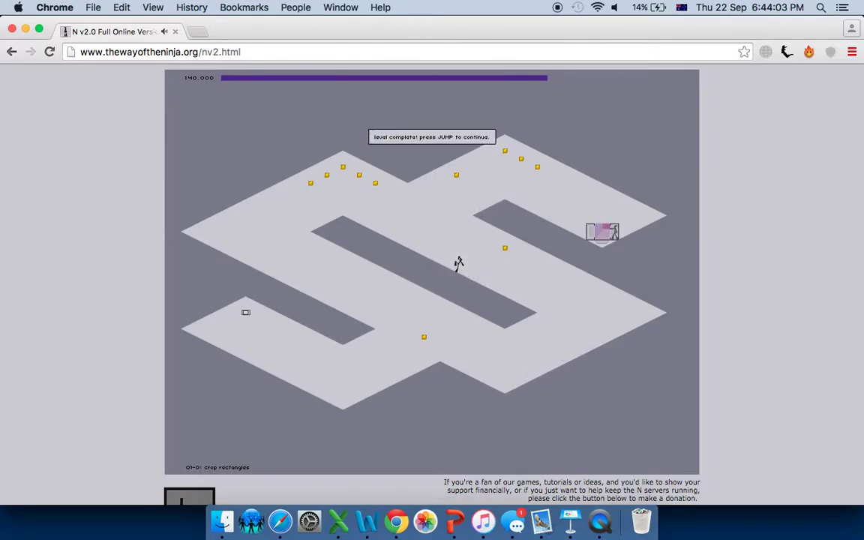
key(shift)
Start level 01-1, hop right across the top blocks collecting gold, and land on the exit switch
key(shift)
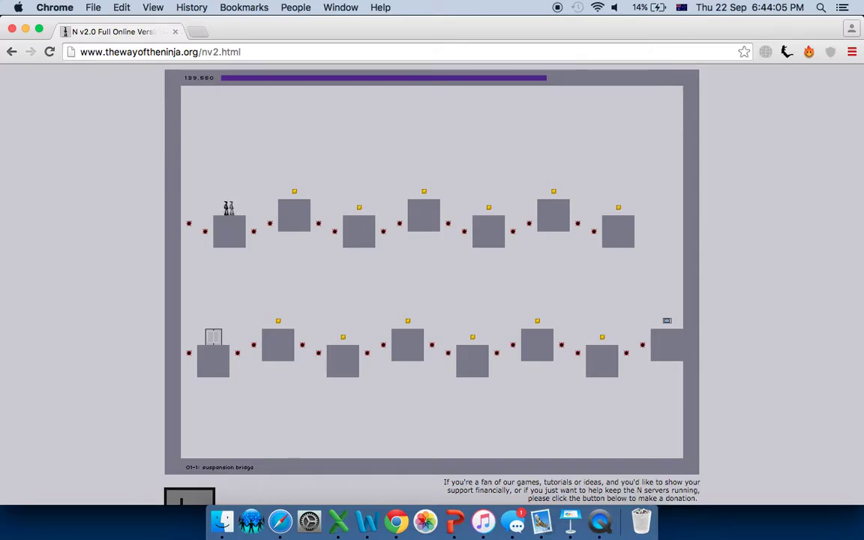
key(shift)
key(Right)
key(shift)
key(Right)
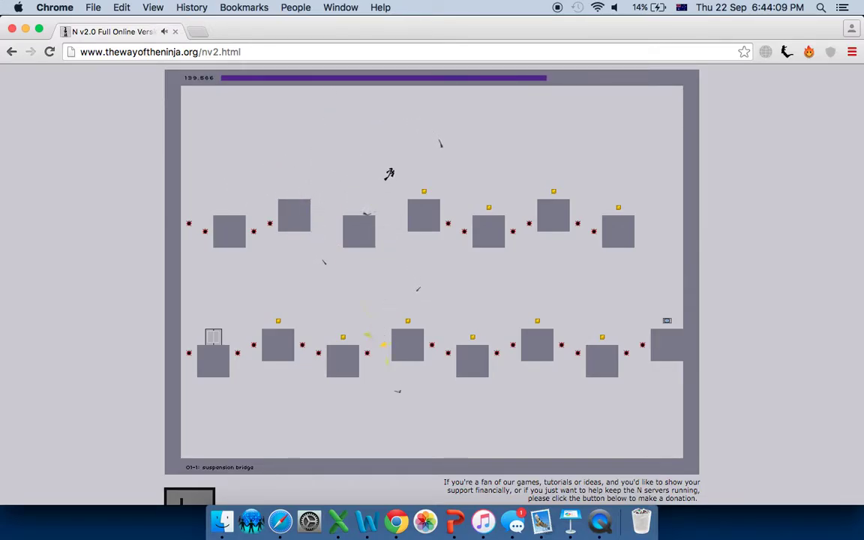
key(shift)
key(shift)
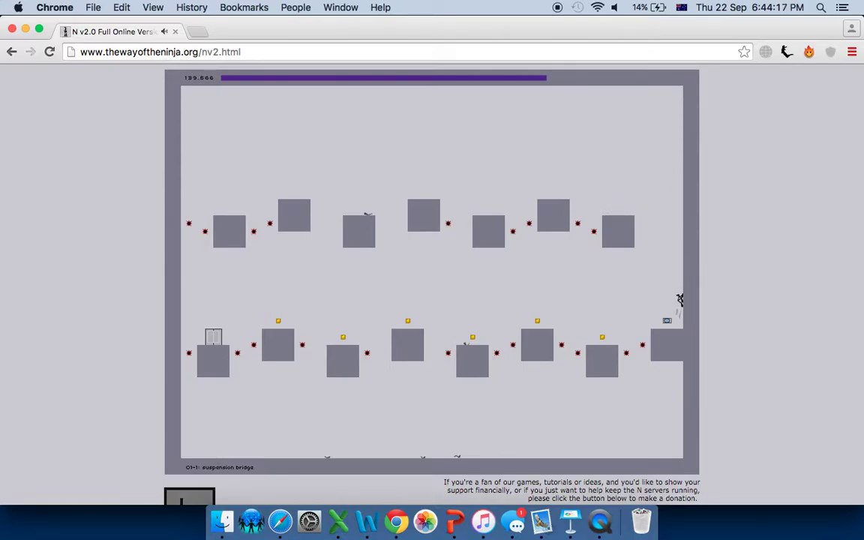
key(Left)
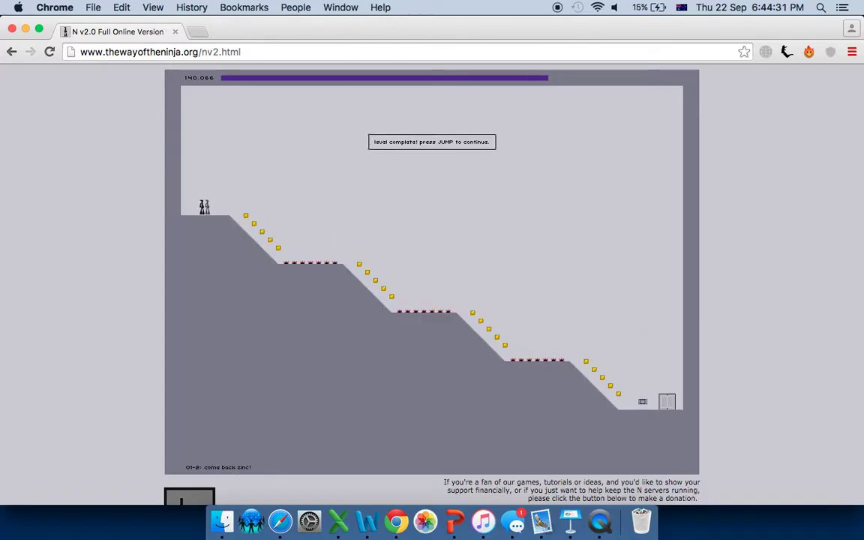
Start level 01-2, pause and resume, then jump down the slopes collecting gold to the exit
key(shift)
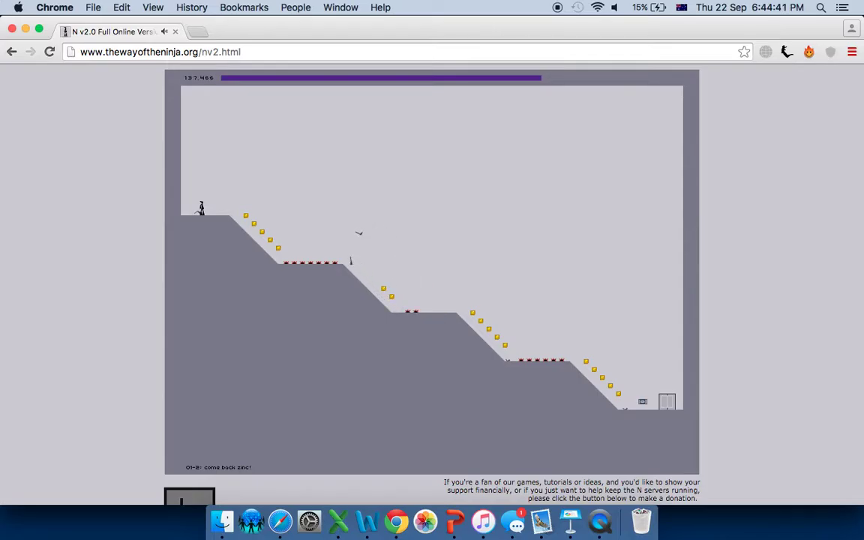
key(p)
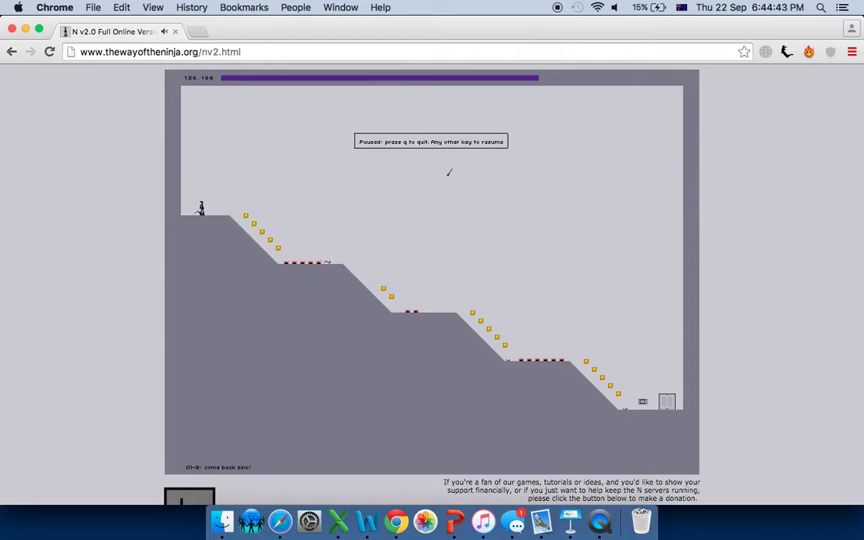
key(space)
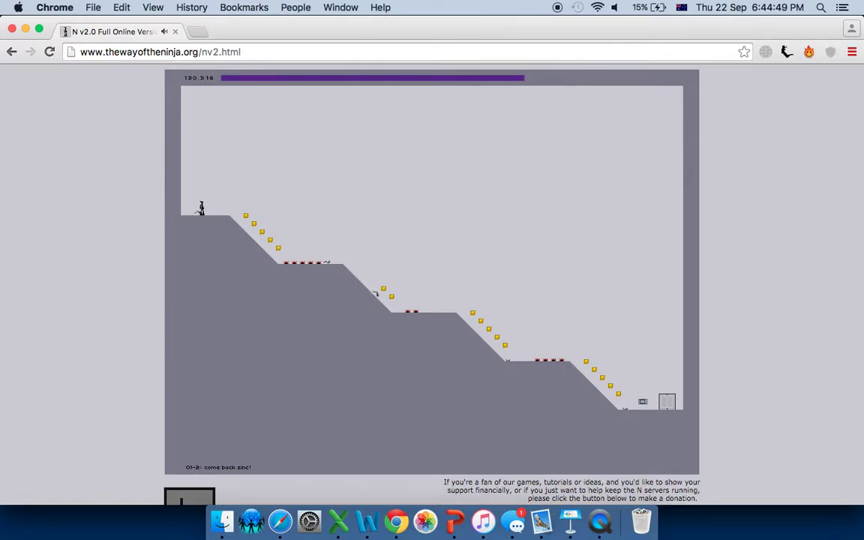
key(shift)
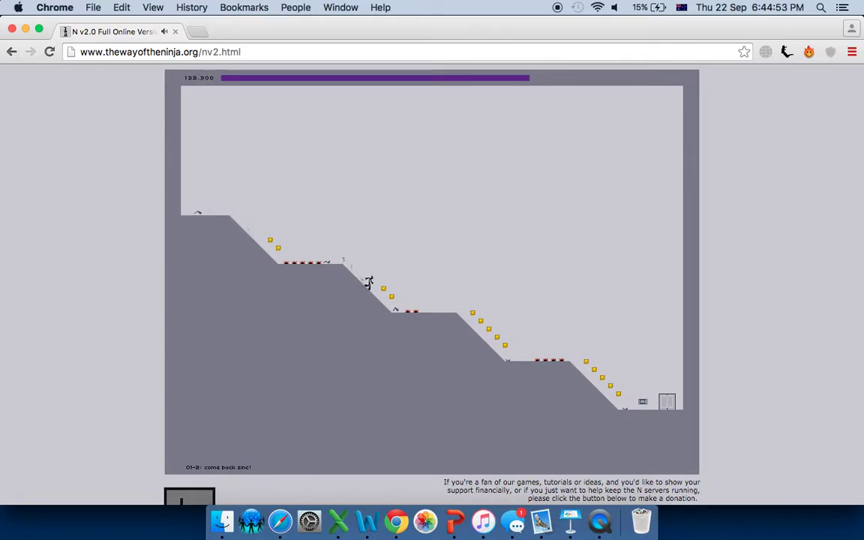
key(shift)
key(Right)
Start level 01-3, step onto the right slope, return into the exit door, and continue to 01-4
key(shift)
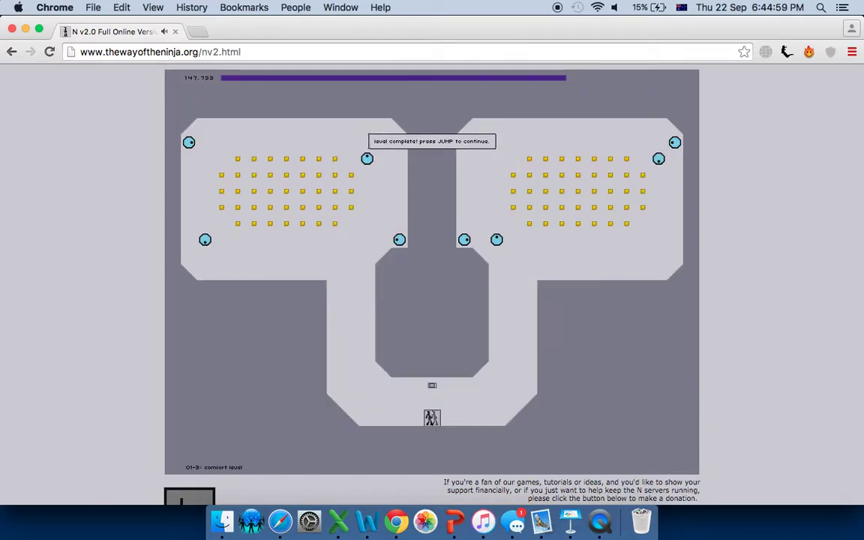
key(Right)
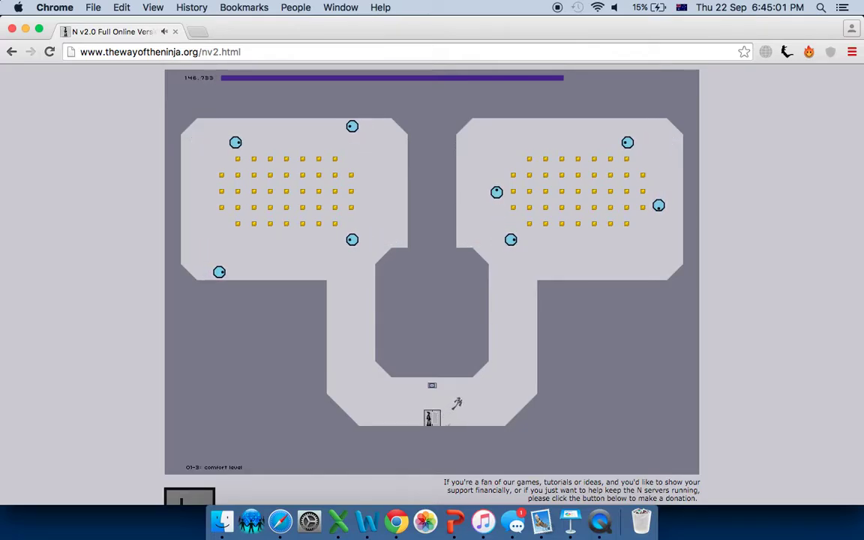
key(shift)
key(Left)
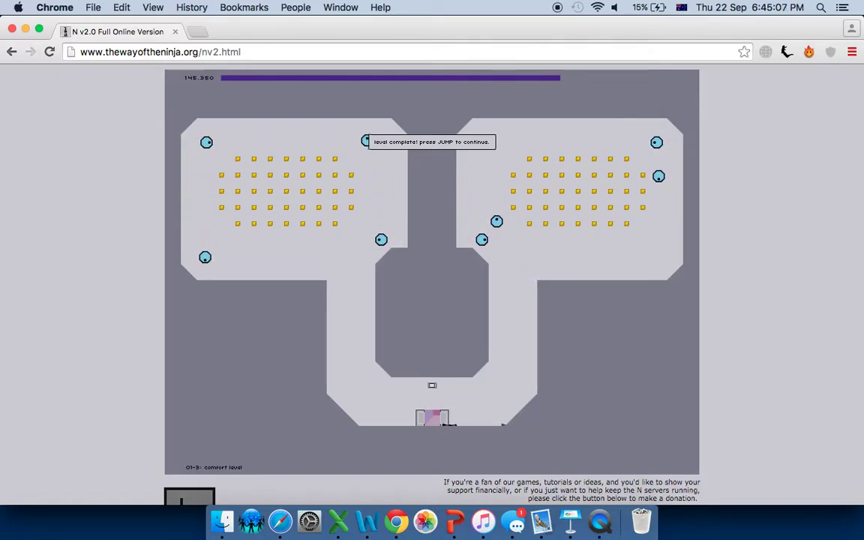
key(shift)
Start level 01-4, jump right across the platforms, then leap back left
key(shift)
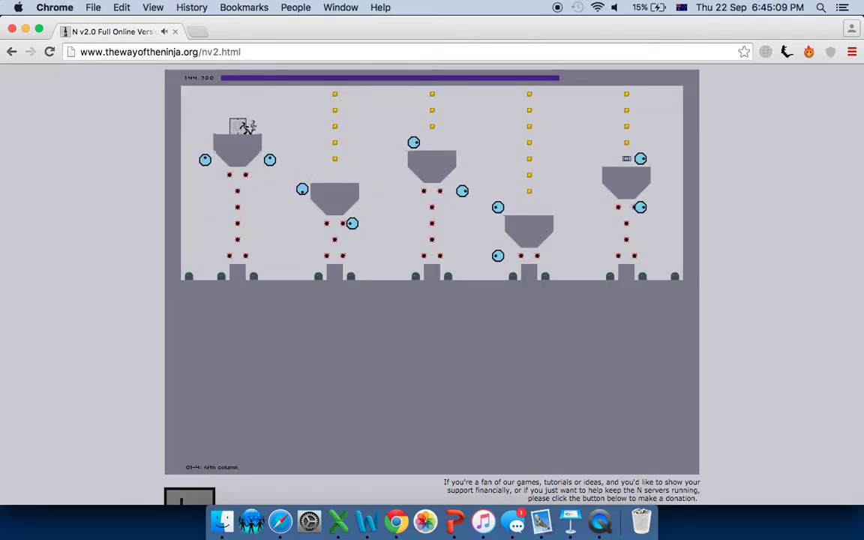
key(Right)
key(Right)
key(shift)
key(Right)
key(shift)
key(shift)
key(Right)
key(Left)
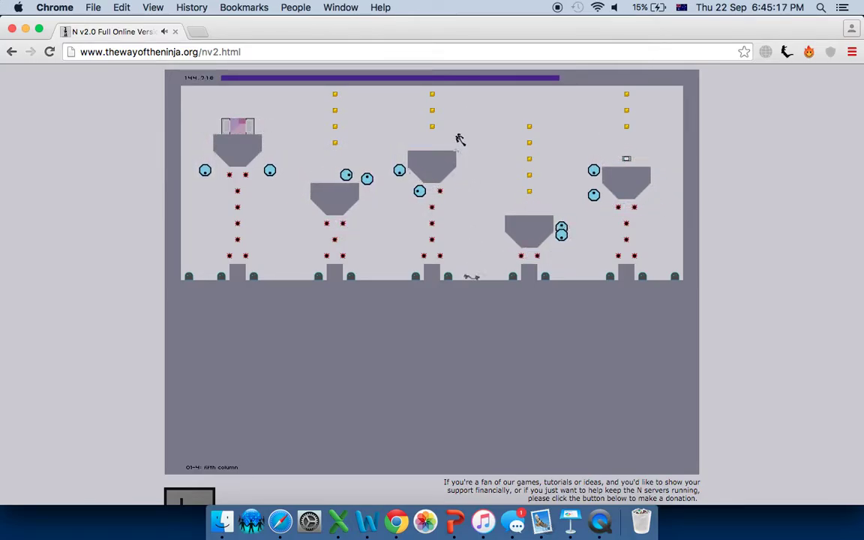
key(shift)
key(Left)
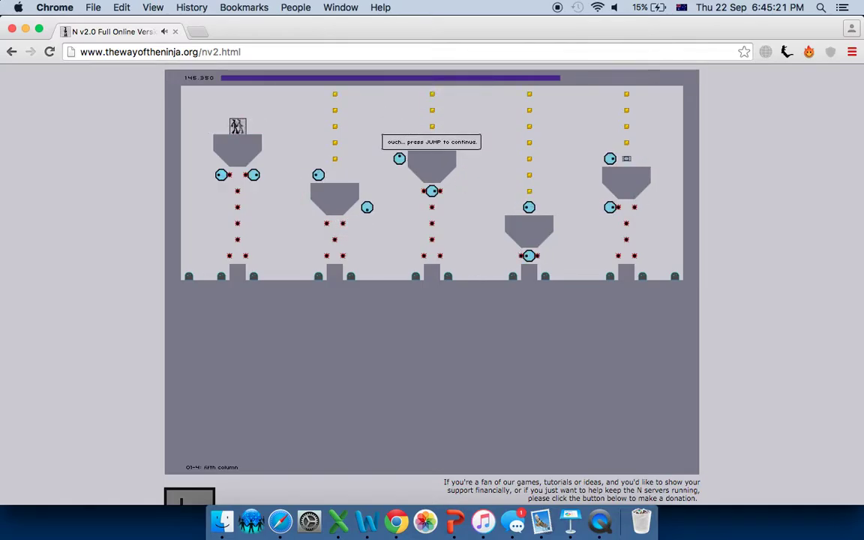
After respawning, jump right toward the first coin column and middle platform
key(shift)
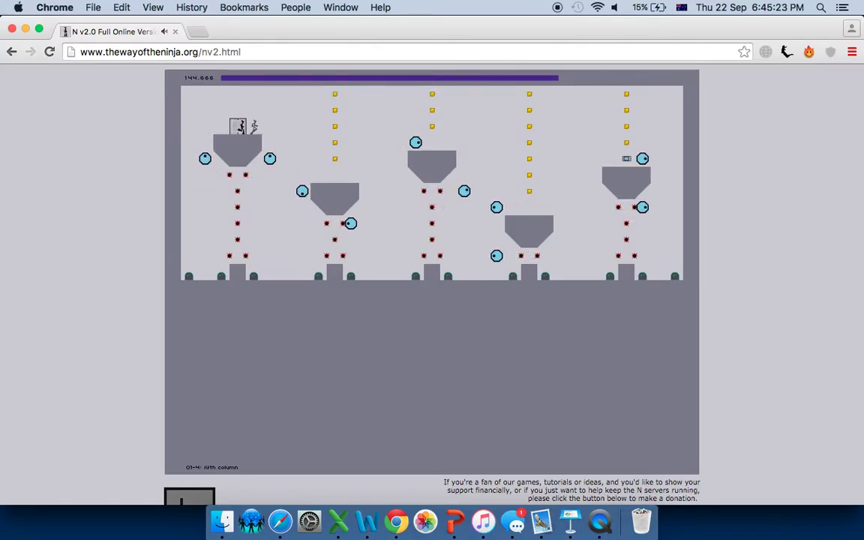
key(shift)
key(Right)
key(Right)
key(shift)
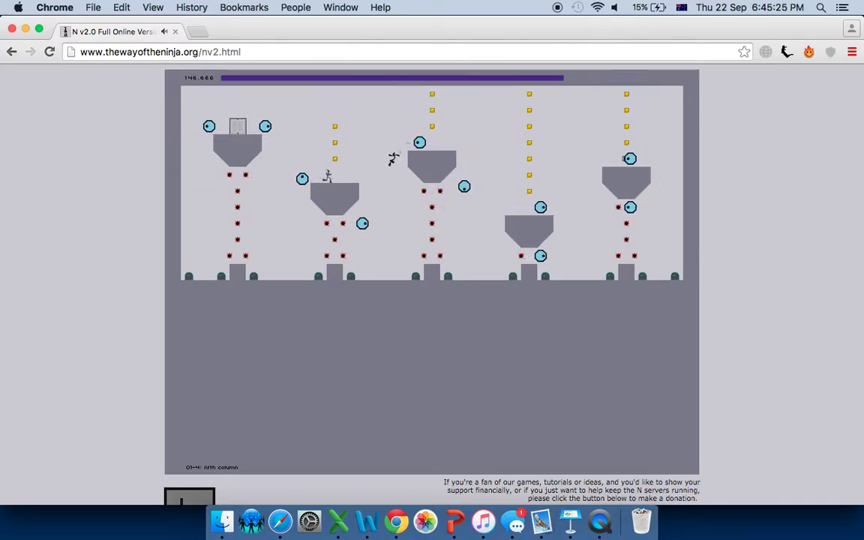
key(Right)
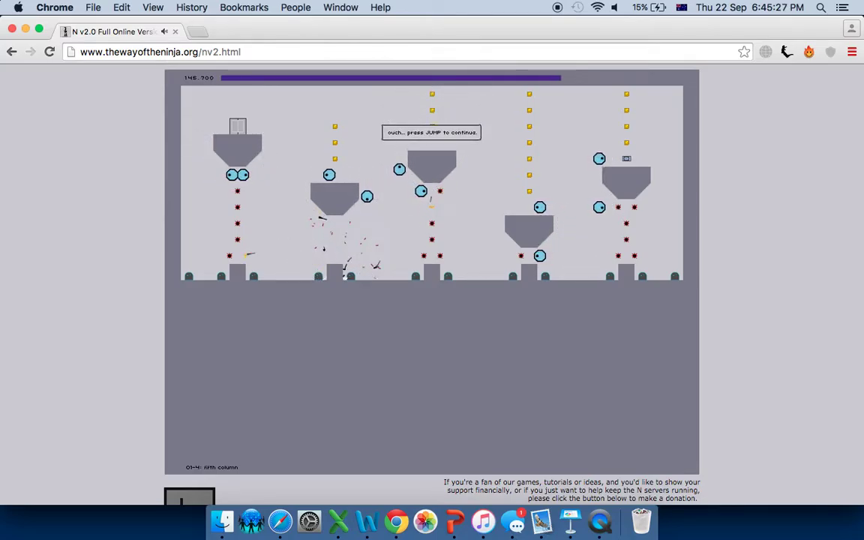
Restart, collect the coins up to the switch platform, then run back left
key(shift)
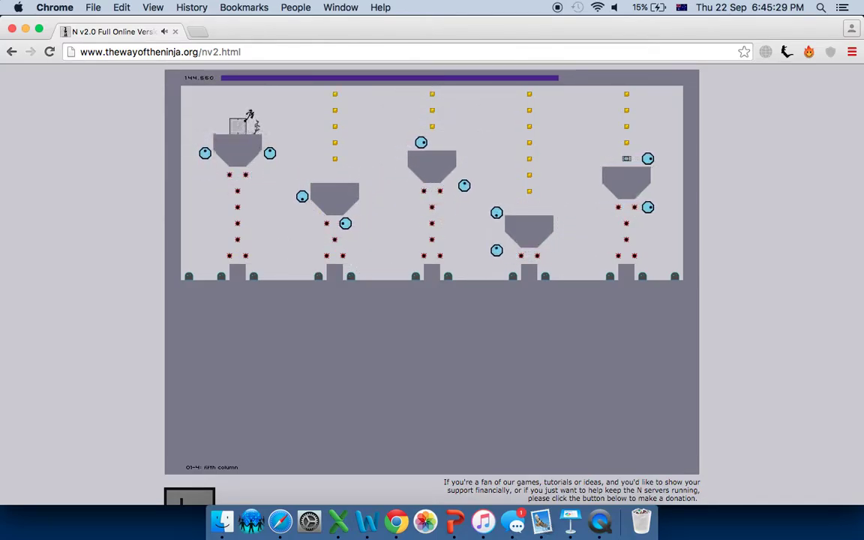
key(shift)
key(Right)
key(Right)
key(shift)
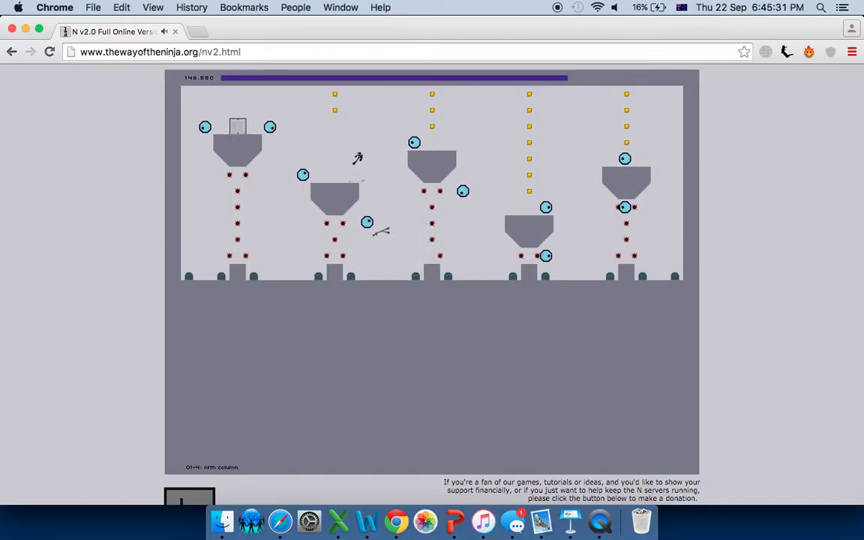
key(Right)
key(Right)
key(shift)
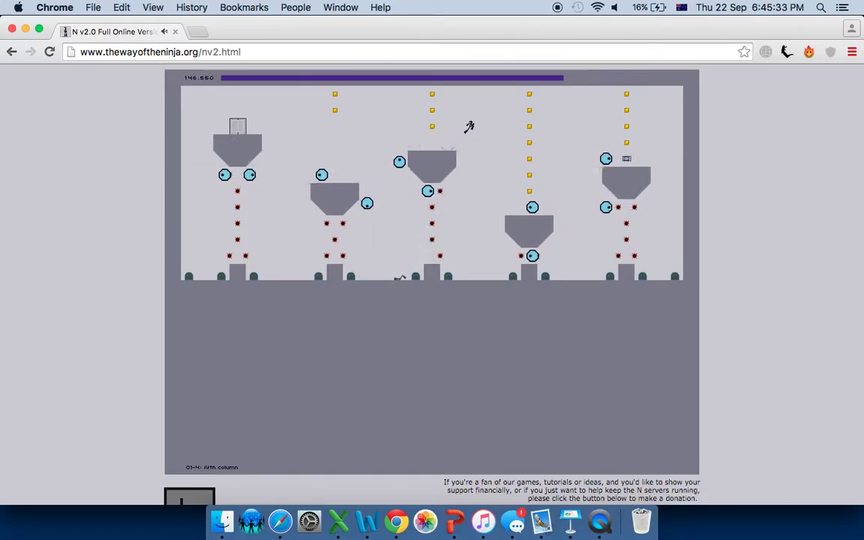
key(Right)
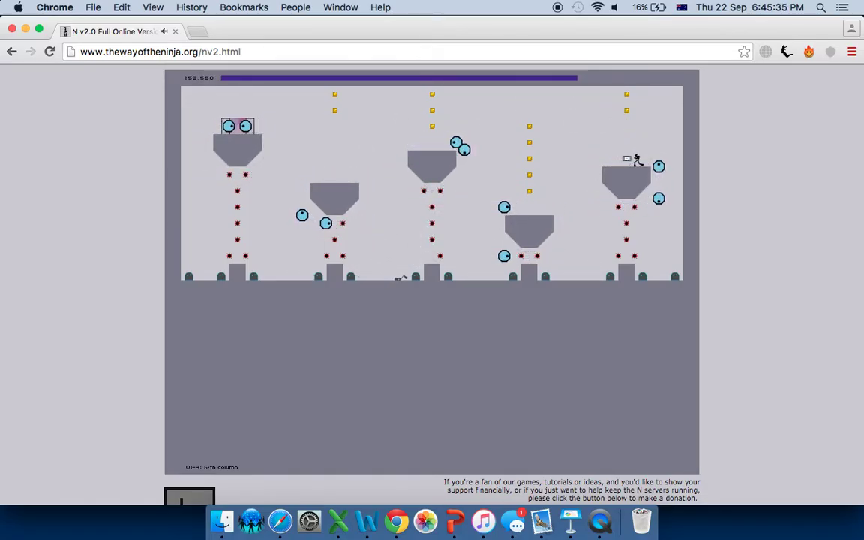
key(Left)
key(Left)
key(shift)
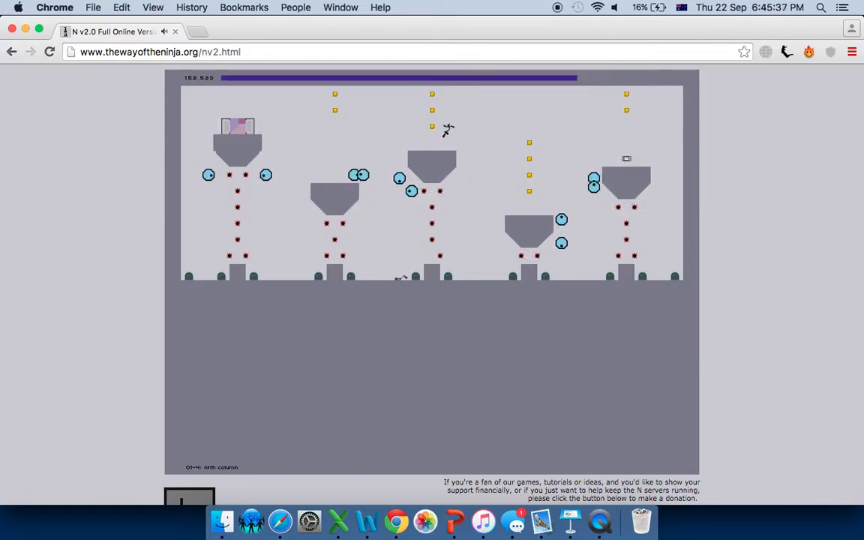
key(Left)
key(Left)
key(Left)
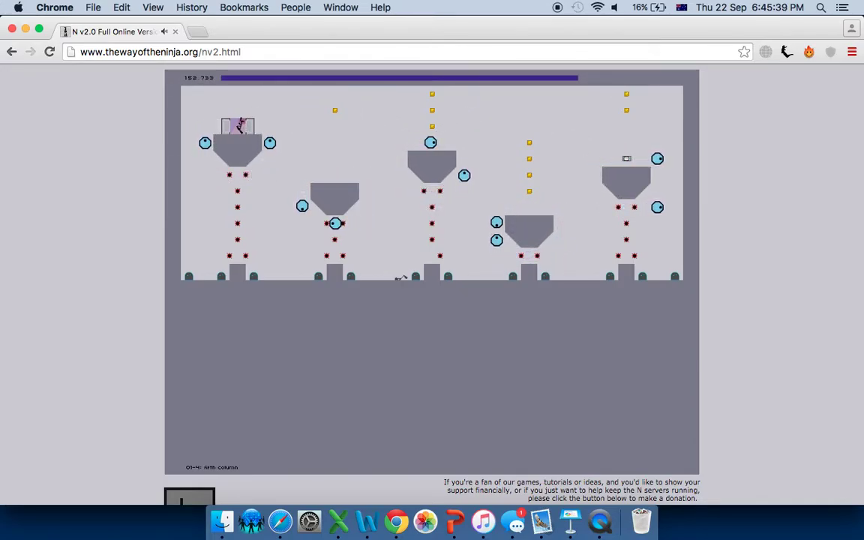
Finish level 01-4, preview episode 02, and start episode 03 at level 03-0
key(space)
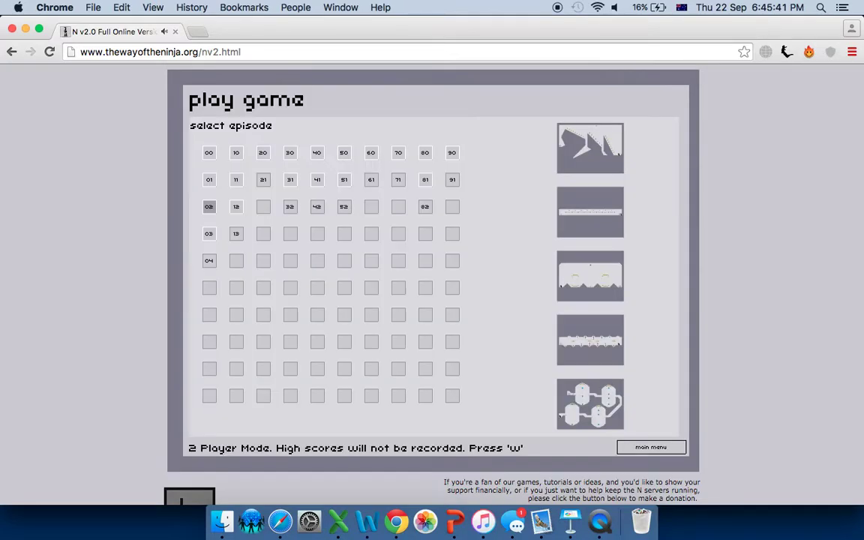
click(210, 208)
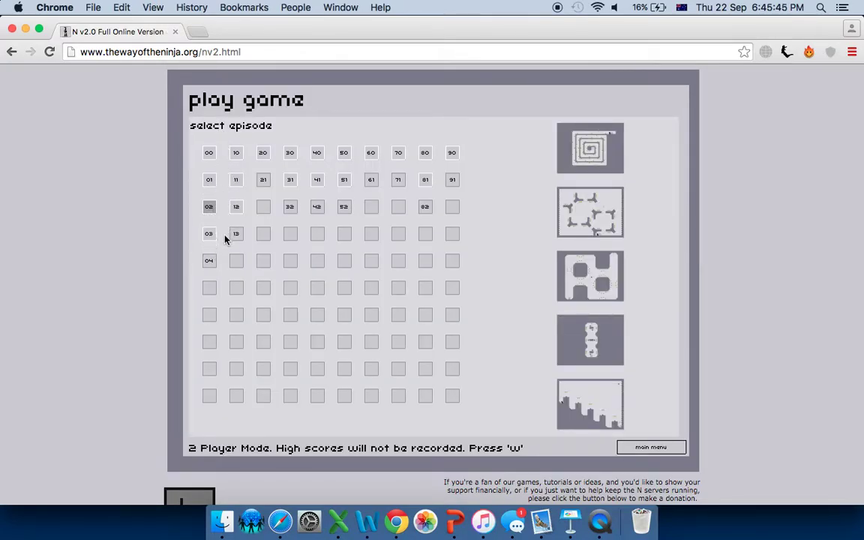
click(210, 235)
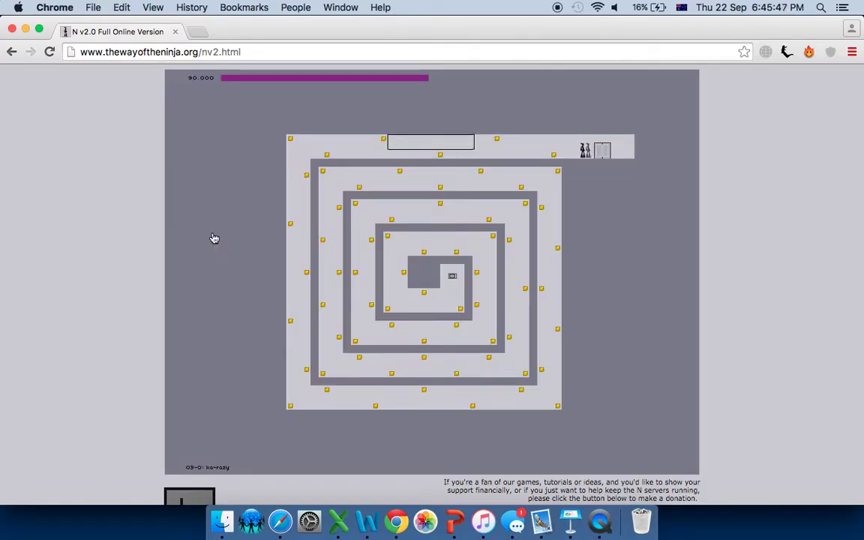
Run the outer ring of the 03-0 spiral: top, left side, bottom, right side
key(shift)
key(Left)
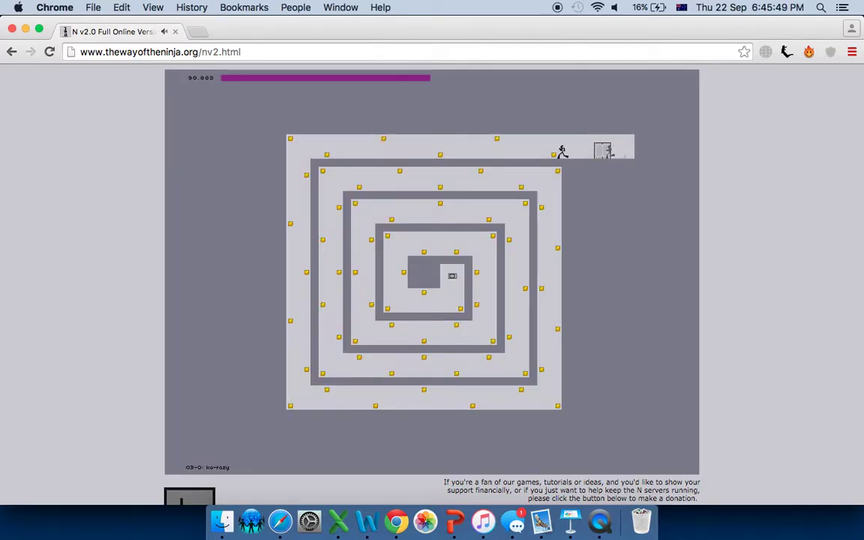
key(Left)
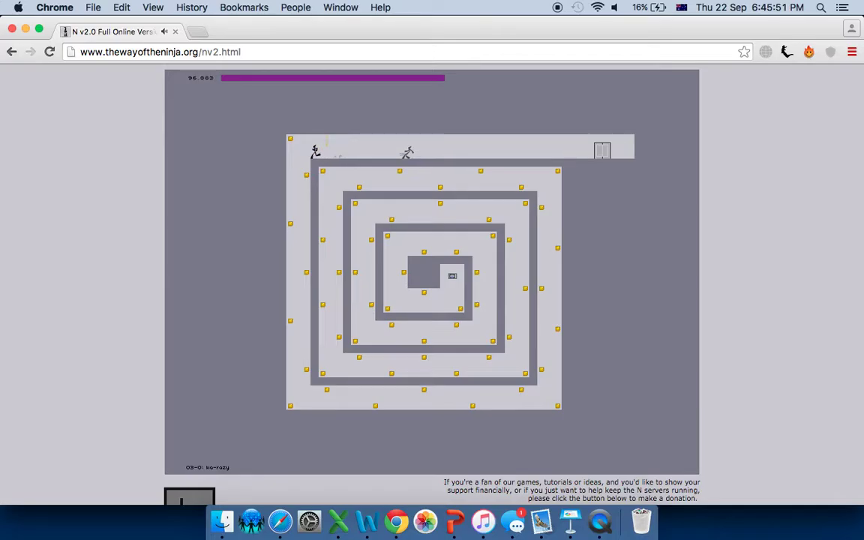
key(Down)
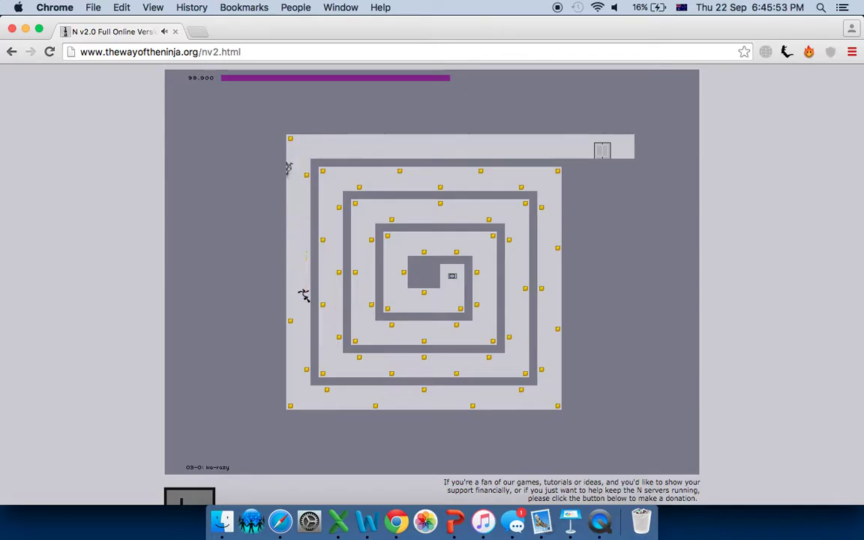
key(Right)
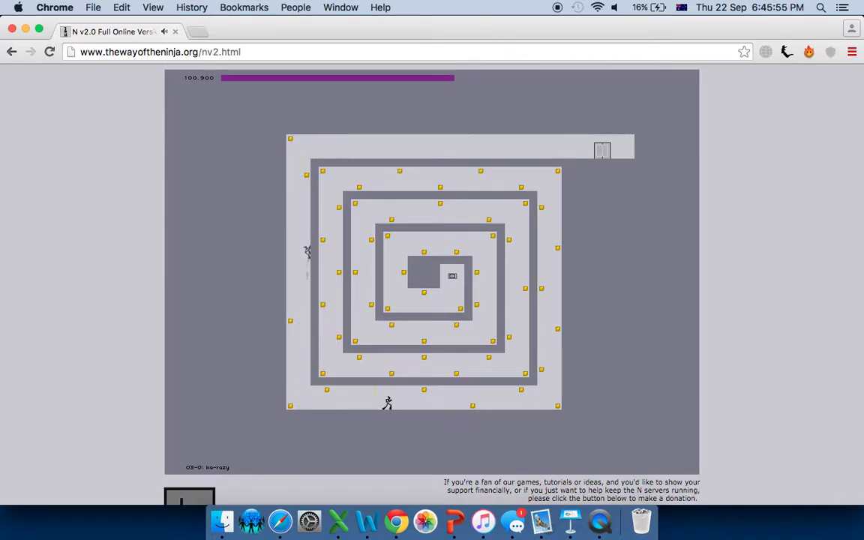
key(Right)
key(shift)
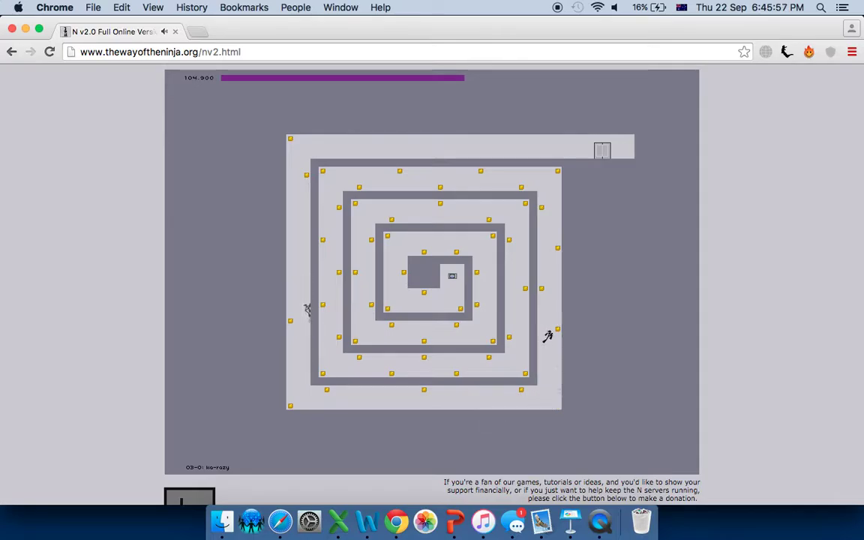
Climb the right corridor for gold and loop around the second ring
key(shift)
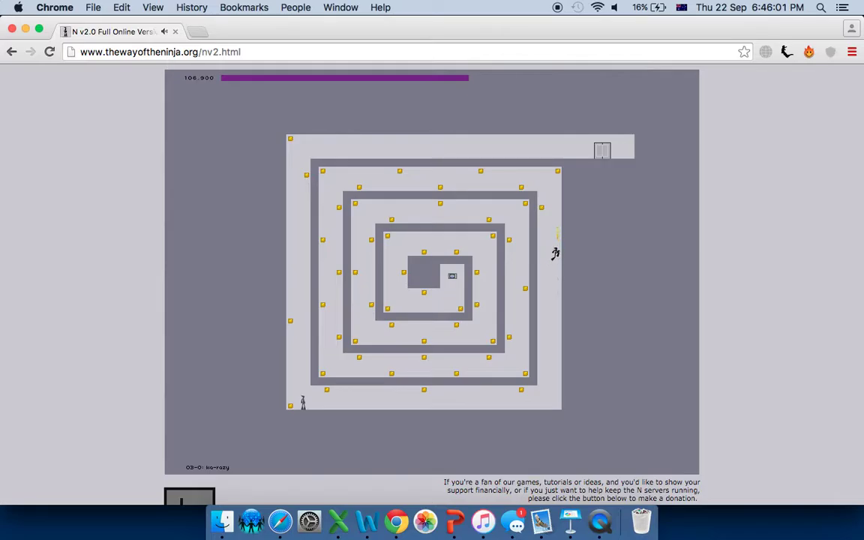
key(shift)
key(shift)
key(Left)
key(Left)
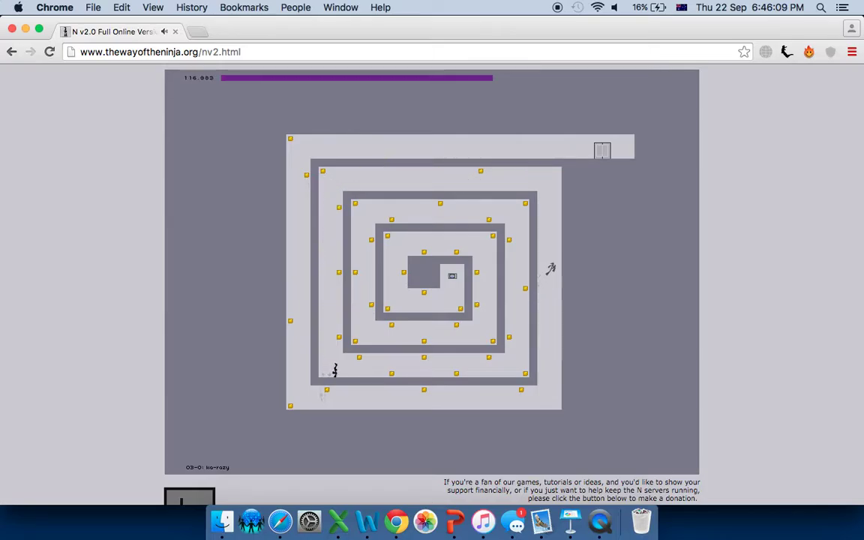
key(Right)
key(shift)
key(Up)
Work through the inner ring to the exit switch in the centre room
key(Left)
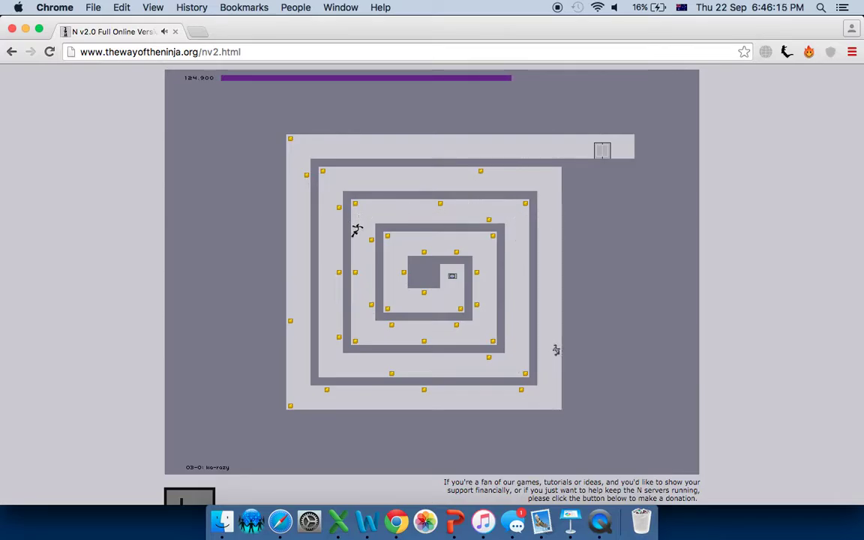
key(Left)
key(Right)
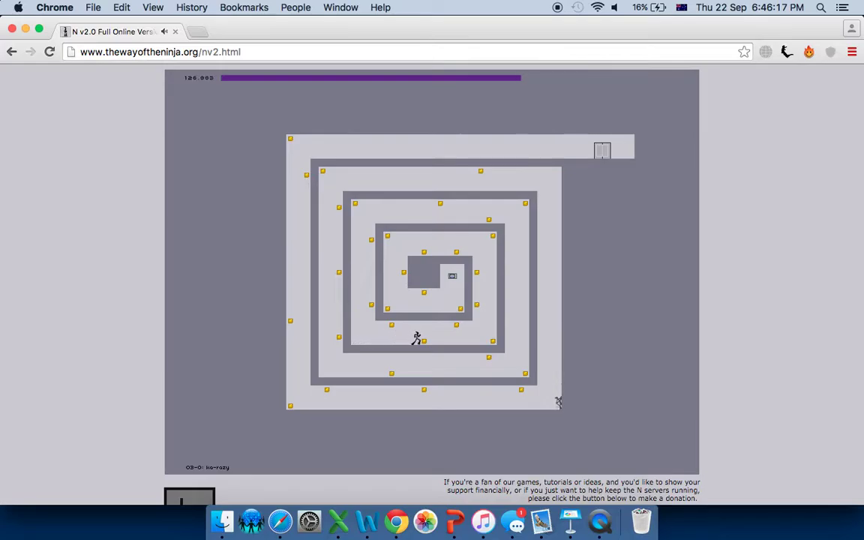
key(Right)
key(shift)
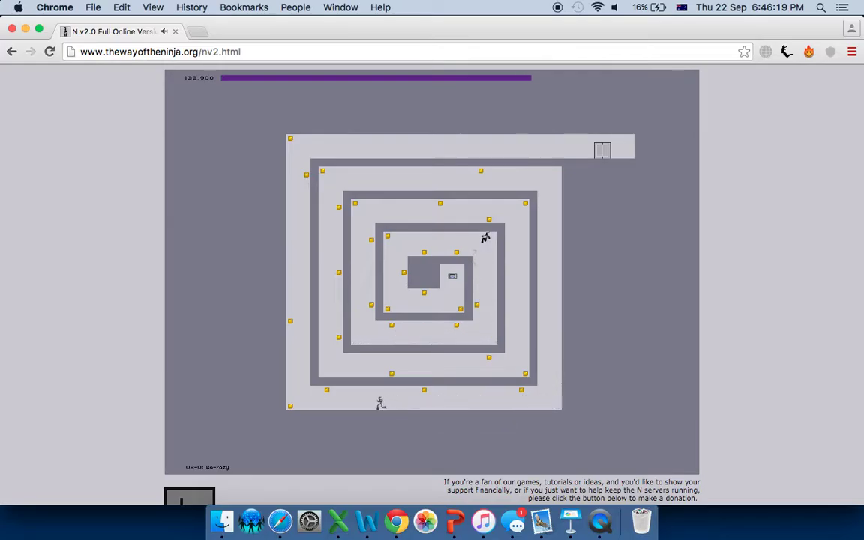
key(Left)
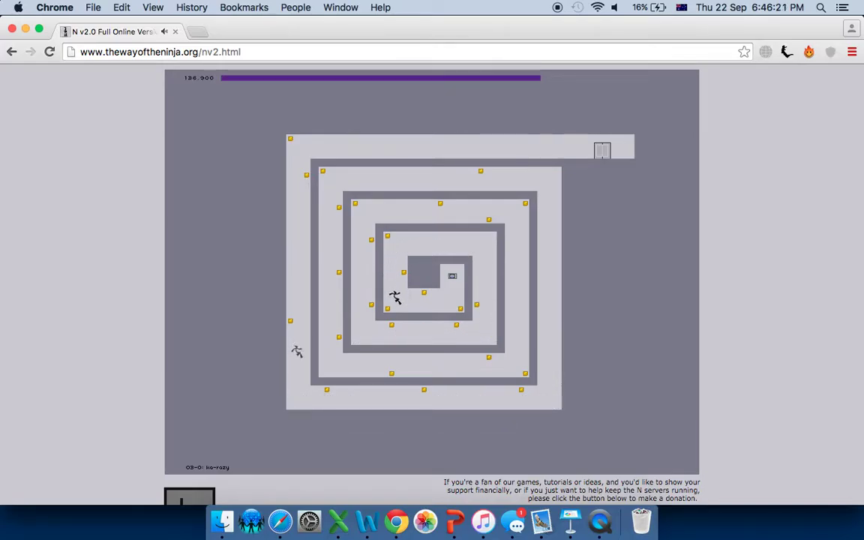
key(Right)
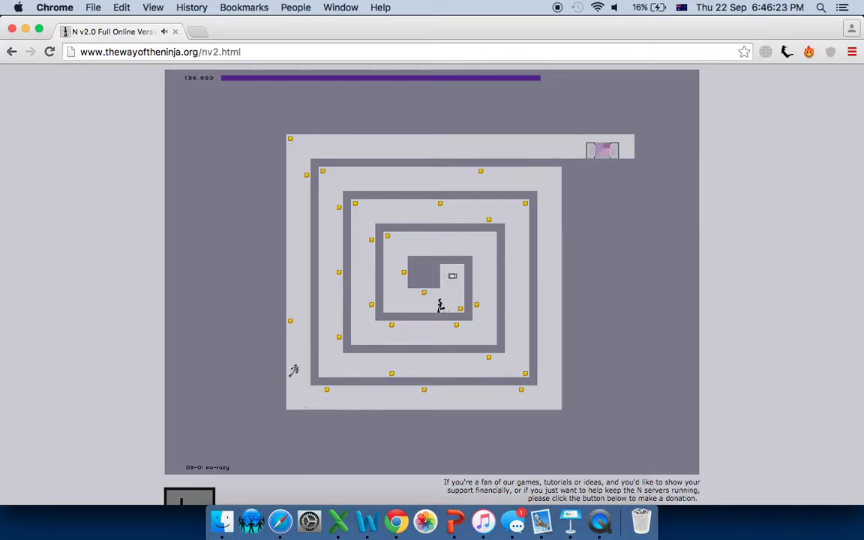
Hop over the central block, wall-jump up the left inner corridor, and continue to 03-1
key(Left)
key(shift)
key(Right)
key(Right)
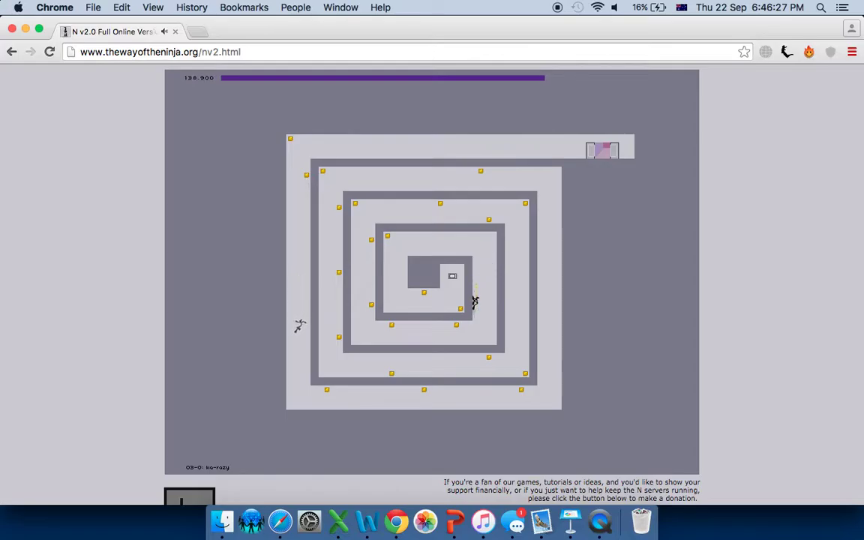
key(Left)
key(Left)
key(shift)
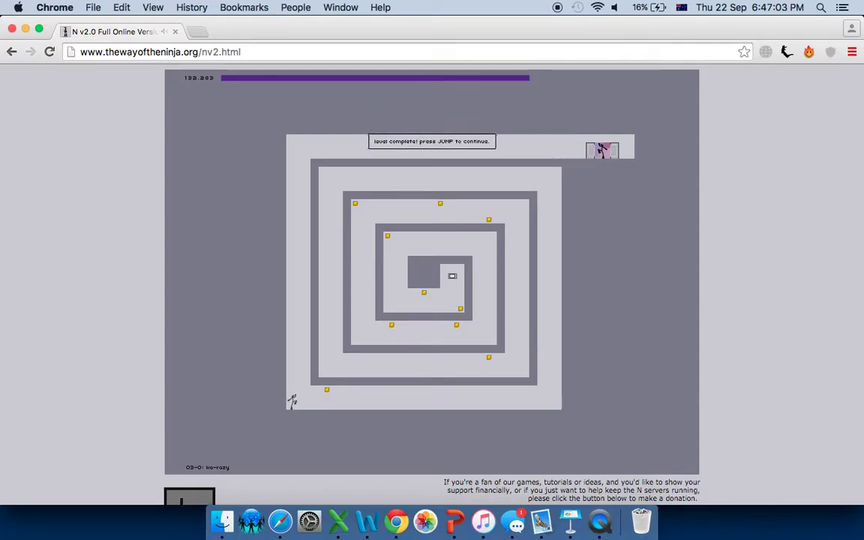
key(shift)
key(shift)
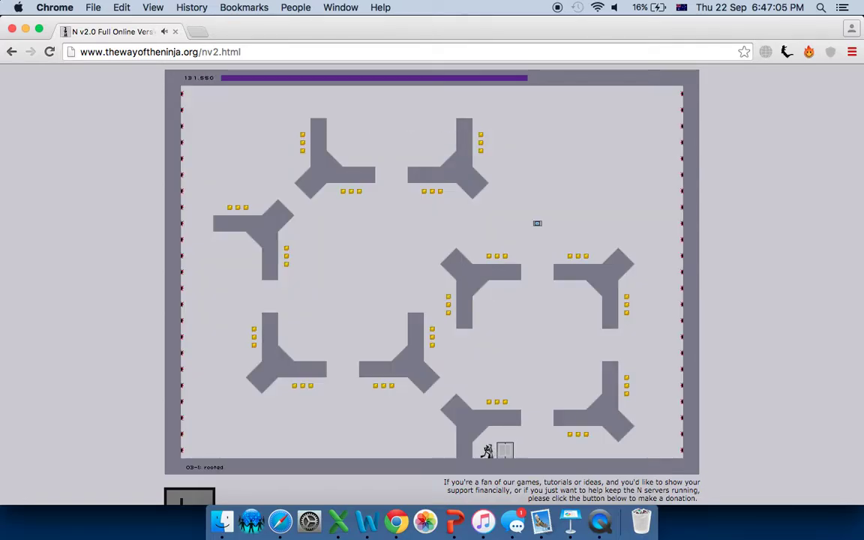
Start 03-1 and hop between the lower-middle platform and the left floor
key(Right)
key(Left)
key(shift)
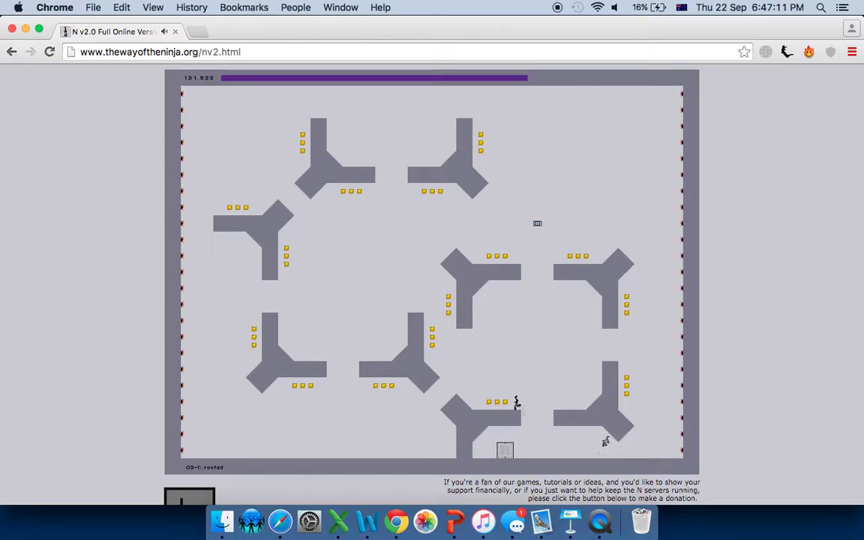
key(Left)
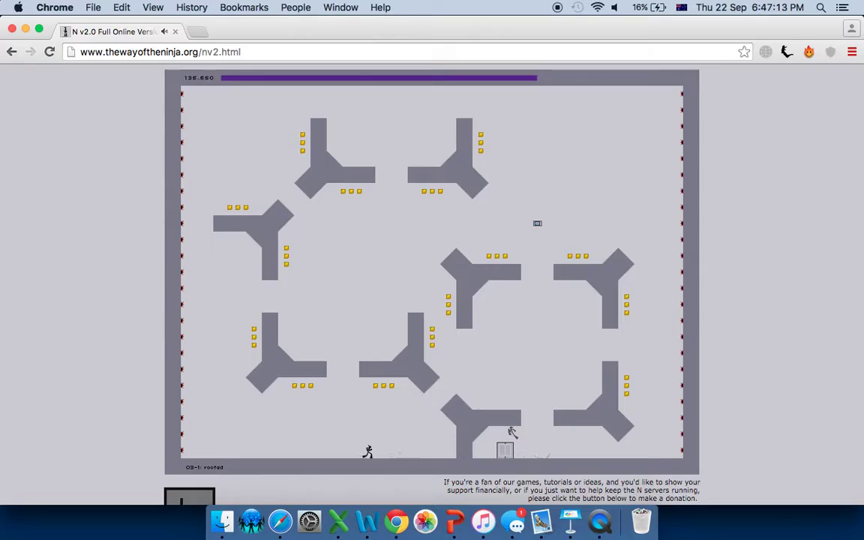
key(Right)
key(shift)
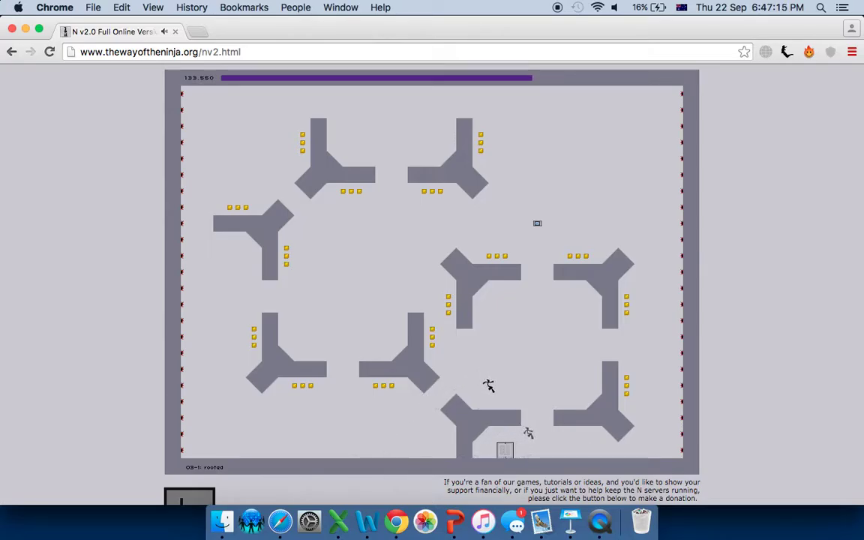
Leap up beside the central structure and work along its lower side
key(Left)
key(shift)
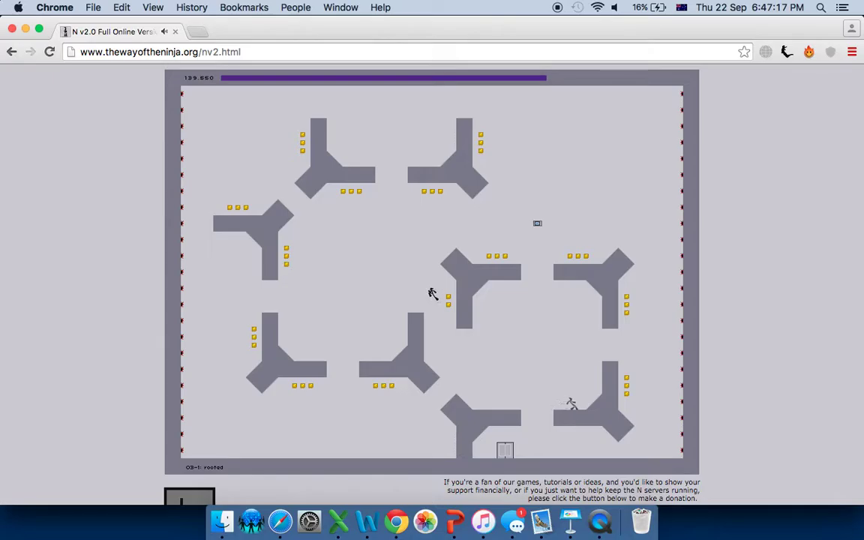
key(Left)
key(Left)
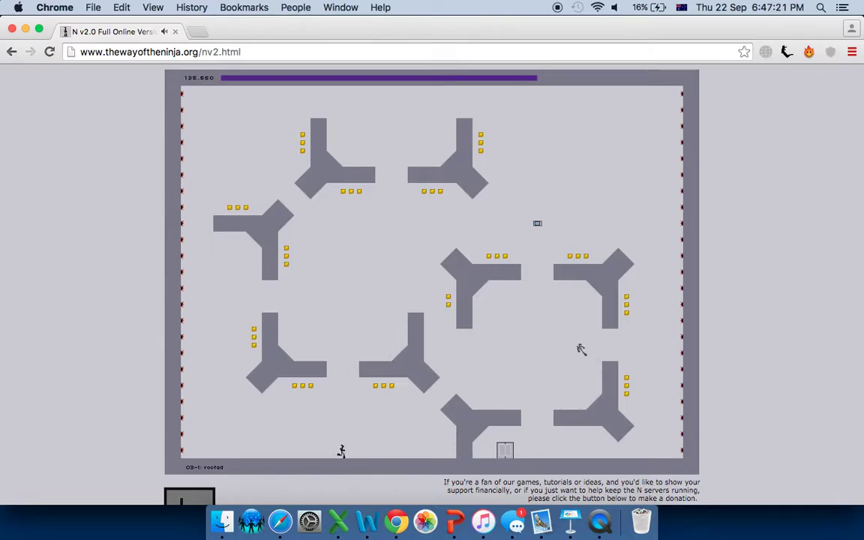
key(Right)
key(shift)
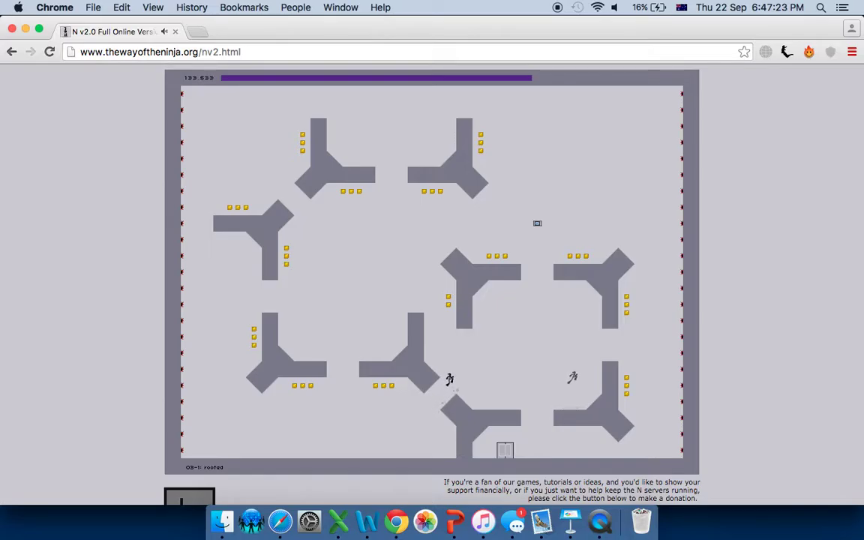
key(shift)
key(Left)
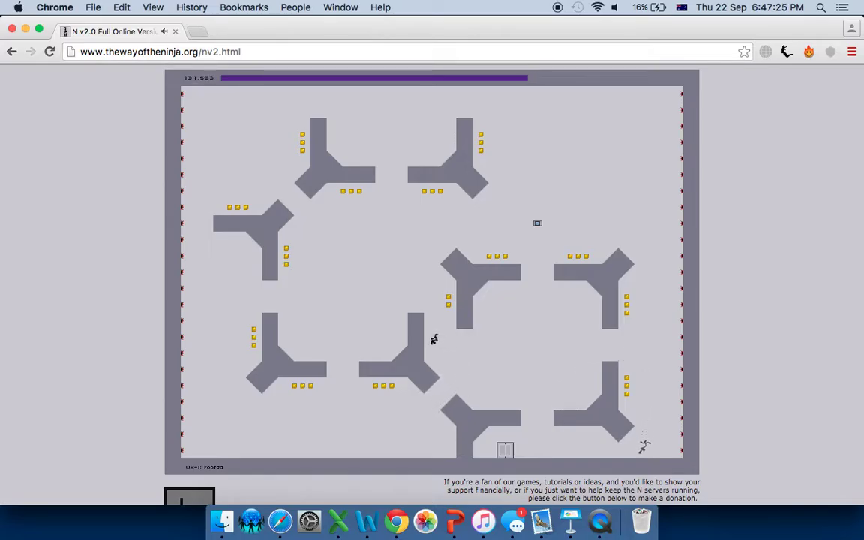
Climb the wall and pillar to hit the exit switch, then enter the exit door
key(shift)
key(shift)
key(Left)
key(shift)
key(Right)
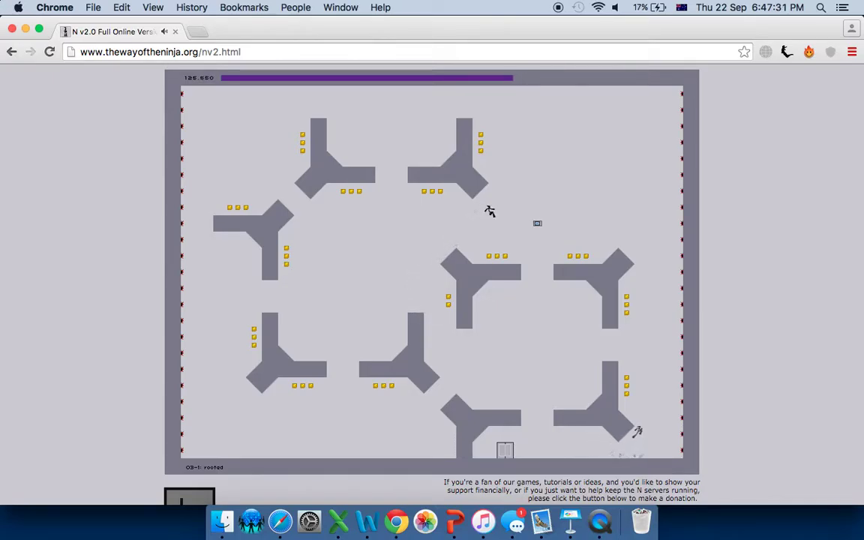
key(Right)
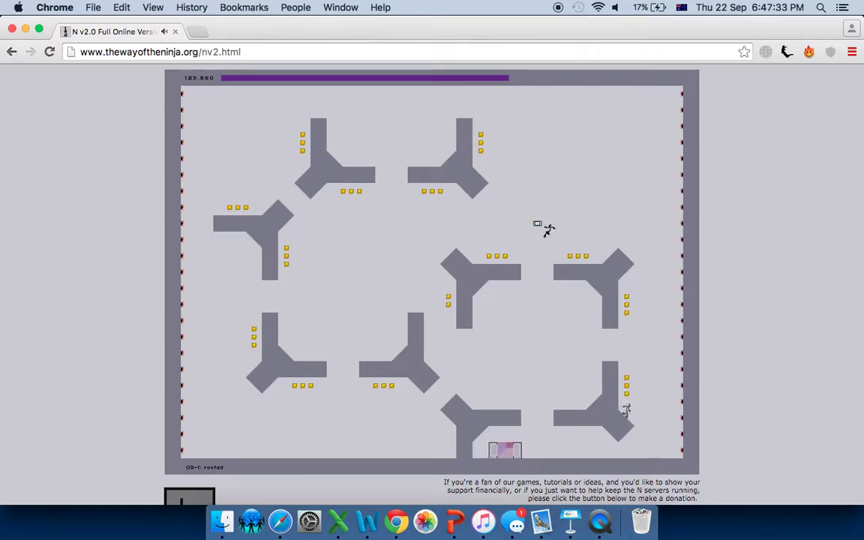
key(Left)
key(Right)
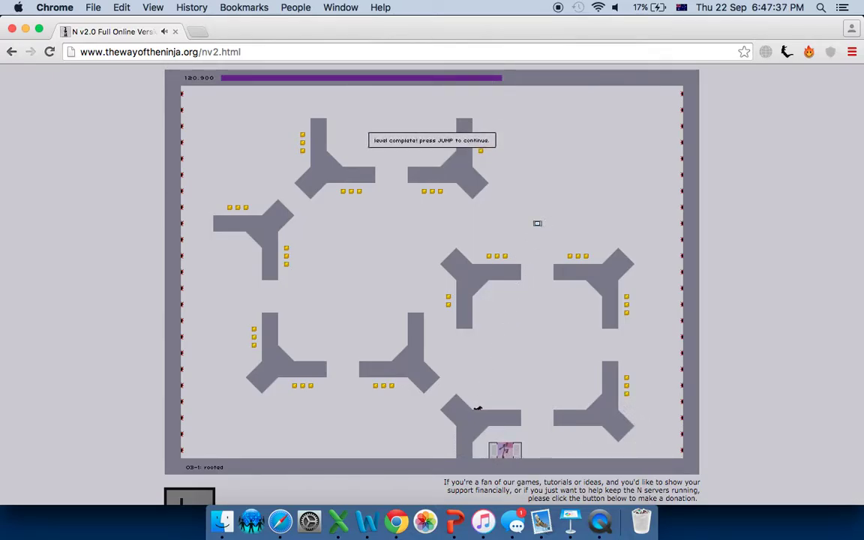
key(shift)
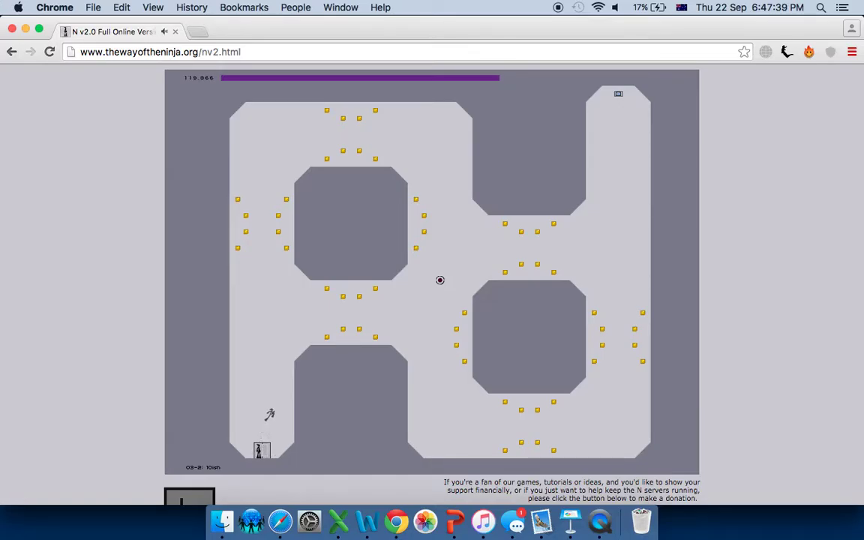
Wall-jump up the left wall and through the left corridor to the lower block
key(shift)
key(Left)
key(shift)
key(Left)
key(shift)
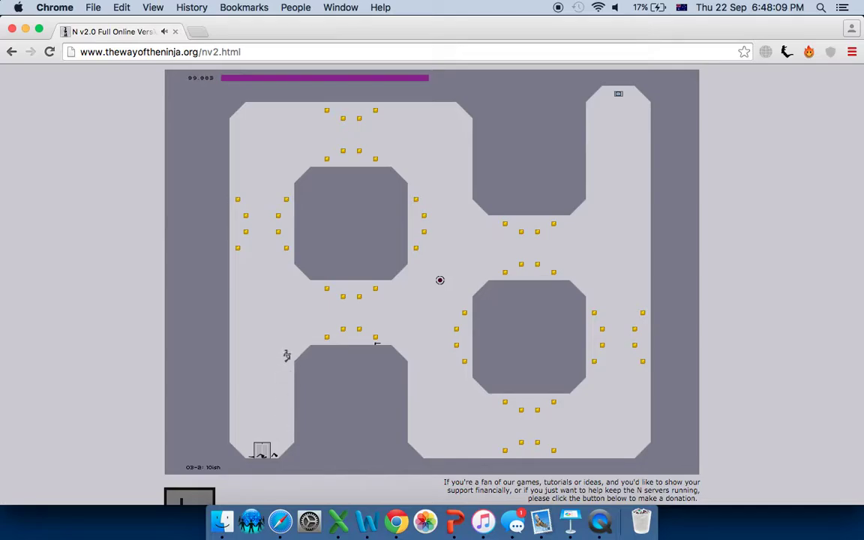
key(shift+Right)
After dying, restart 03-2, jump past the turret, and climb the right shaft for gold
key(shift)
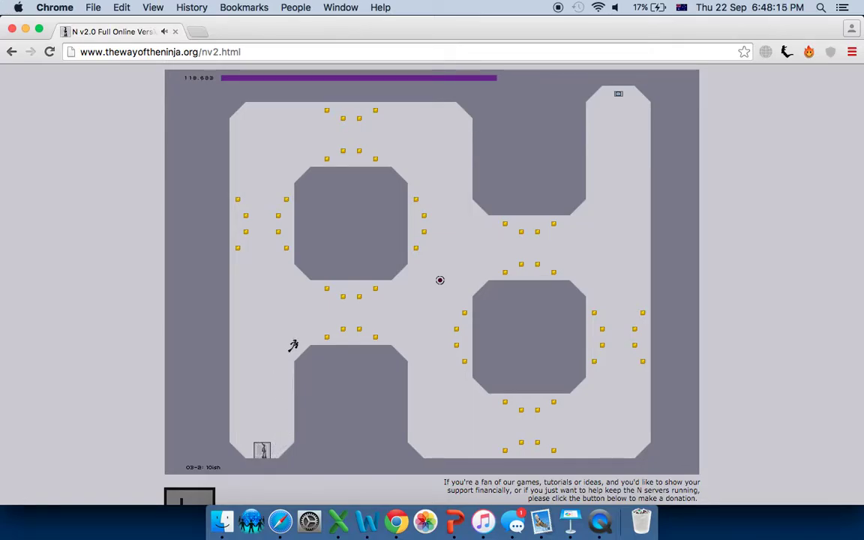
key(shift+Right)
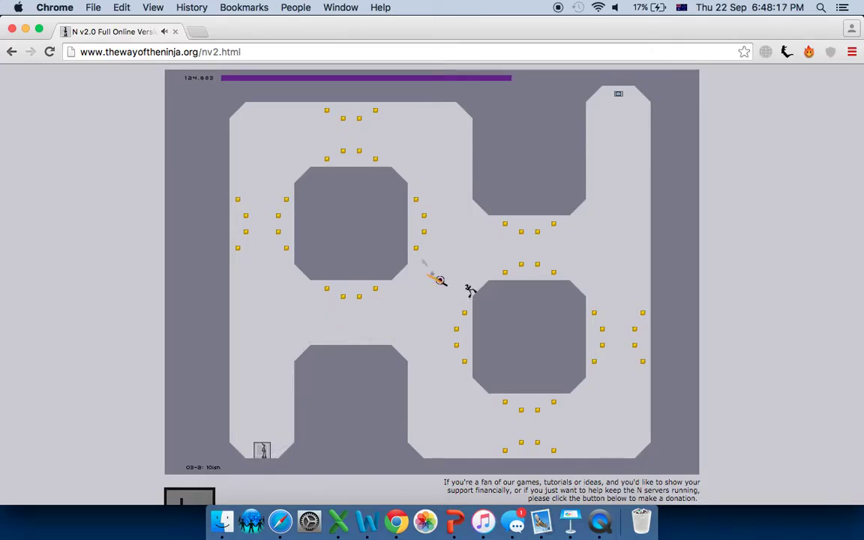
key(shift+Right)
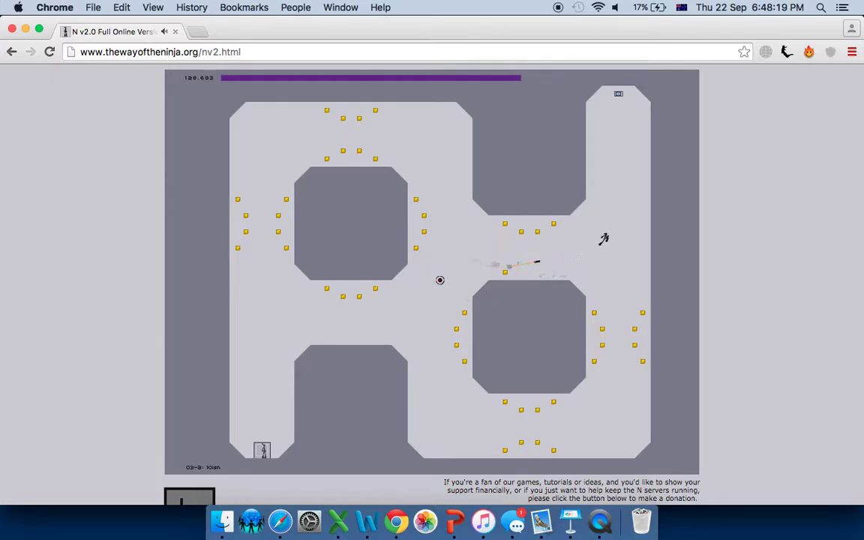
key(shift)
key(shift)
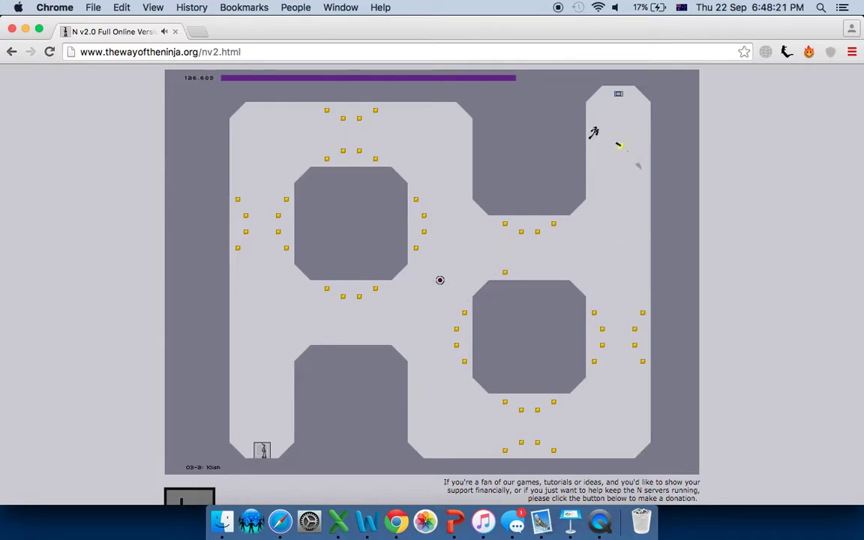
key(shift+Right)
key(Right)
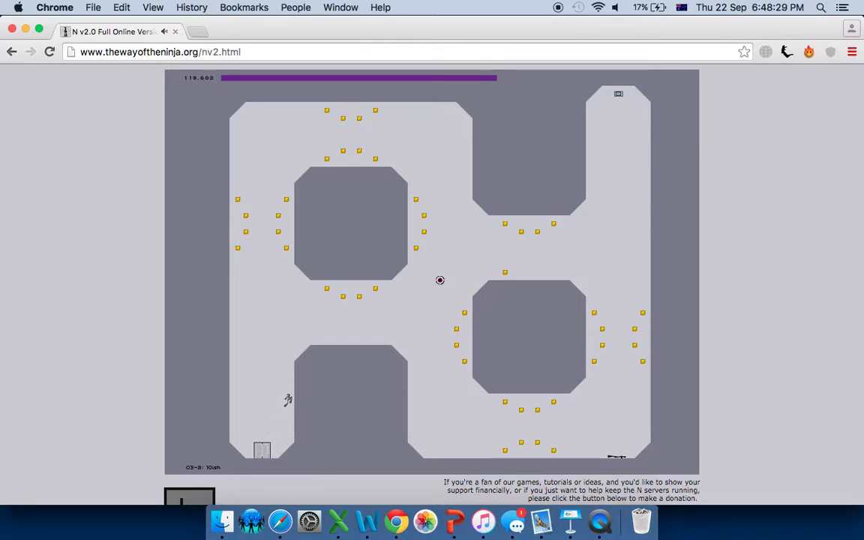
key(shift+Left)
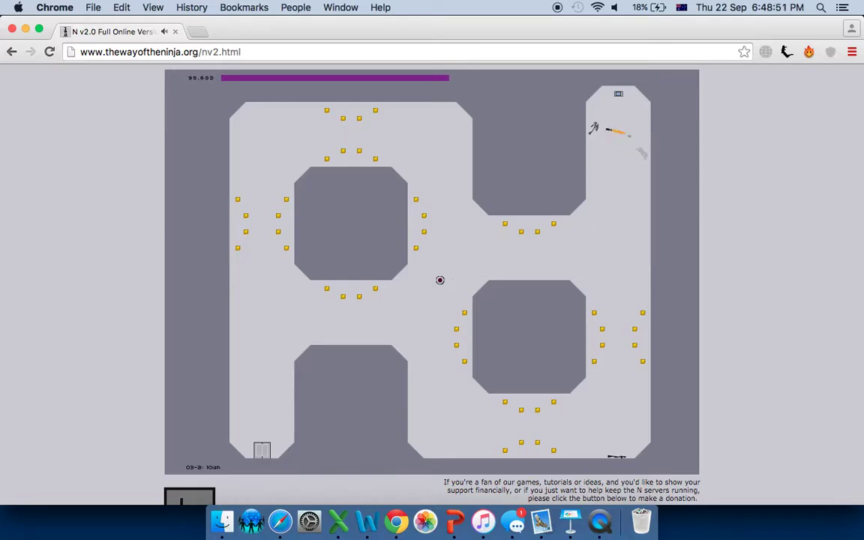
Restart 03-2 and collect gold around the right block and along the floor
key(shift)
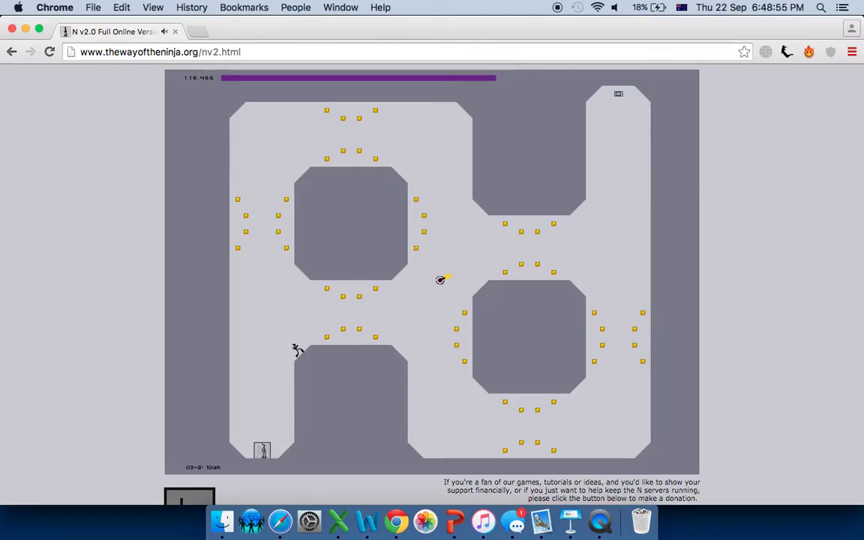
key(Right)
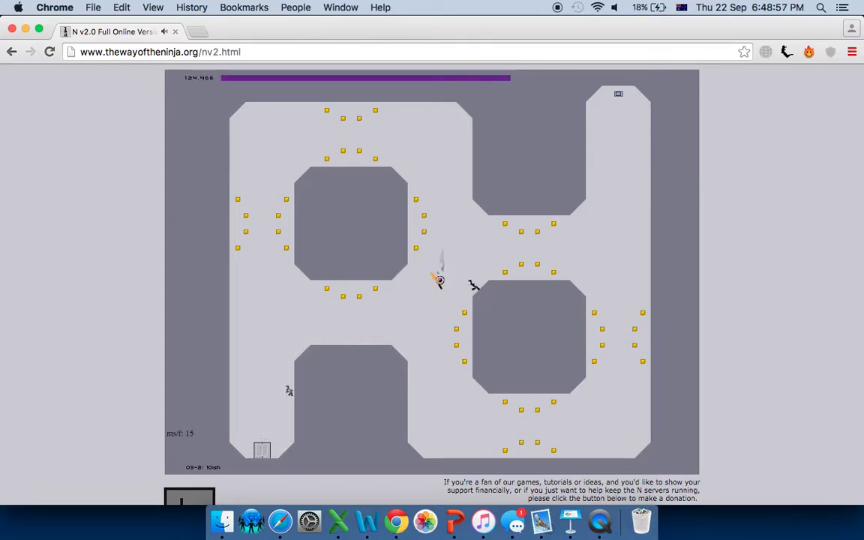
key(Right)
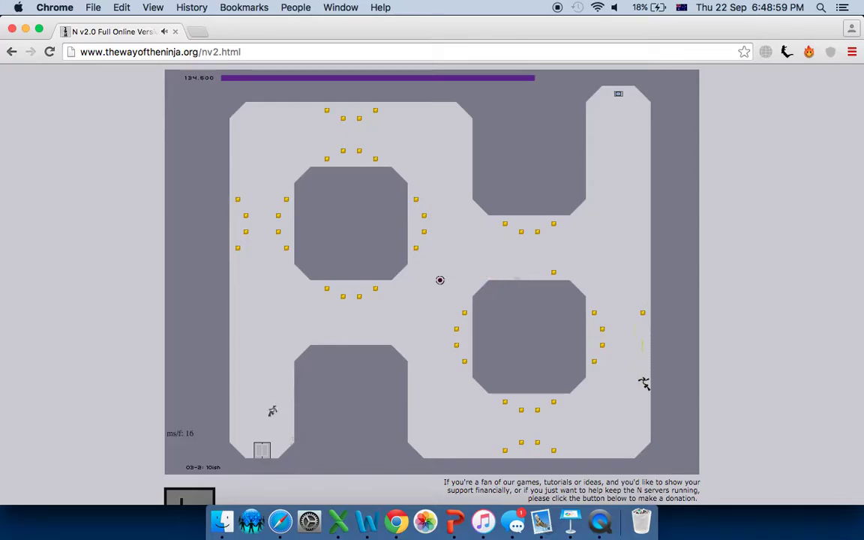
key(Left)
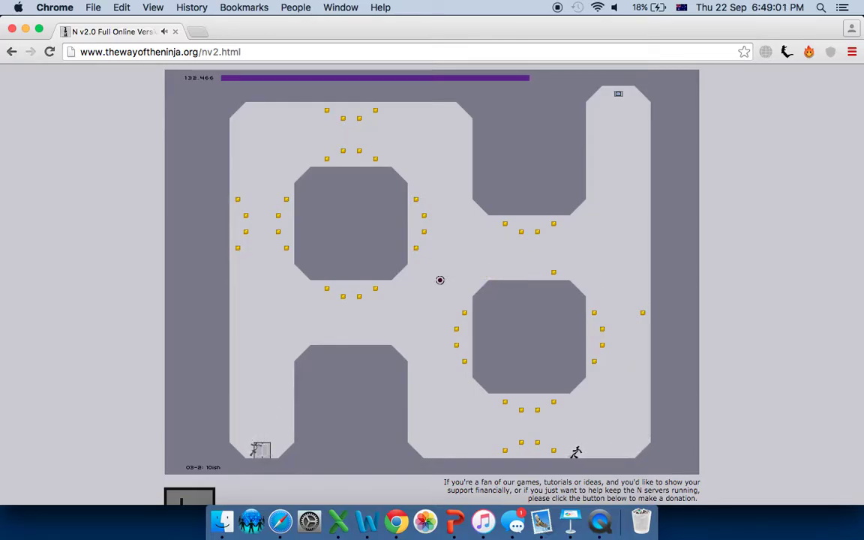
key(Left)
key(shift)
key(shift)
key(Right)
key(shift)
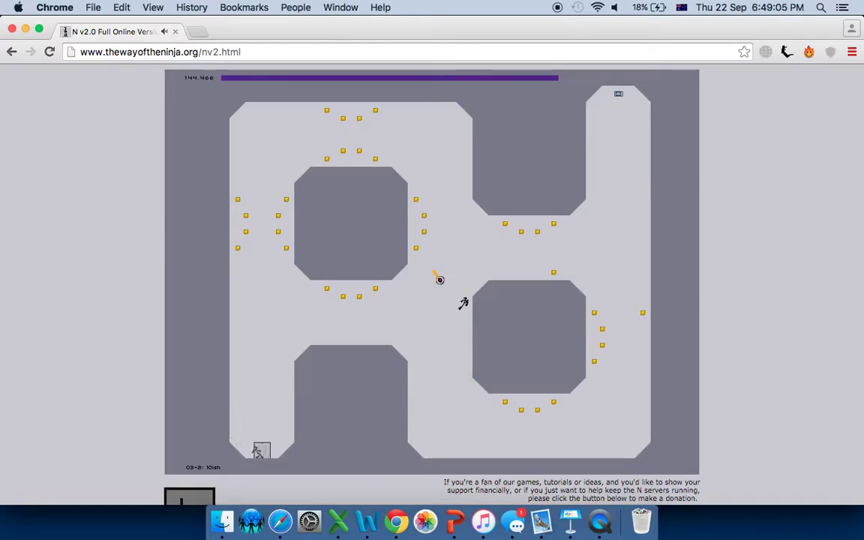
key(Right)
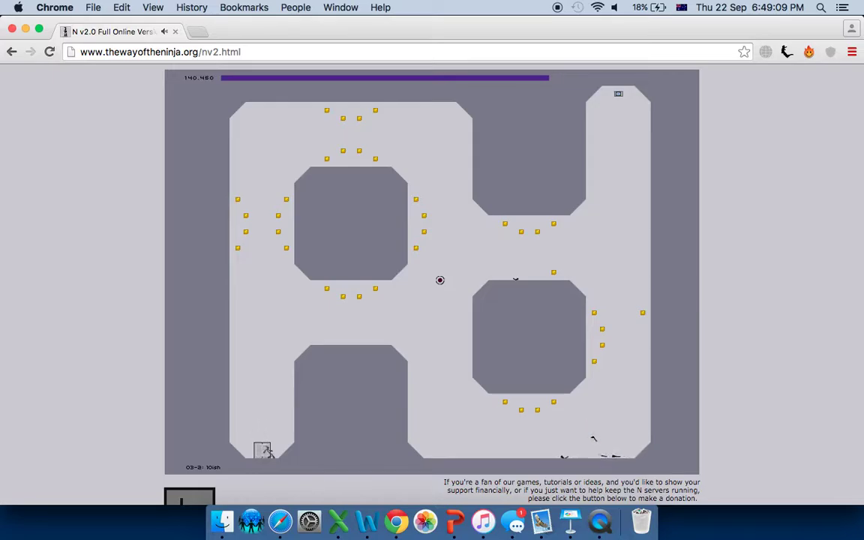
Jump out from the start door, run right, and wall-jump up the right wall
key(shift)
key(Right)
key(shift)
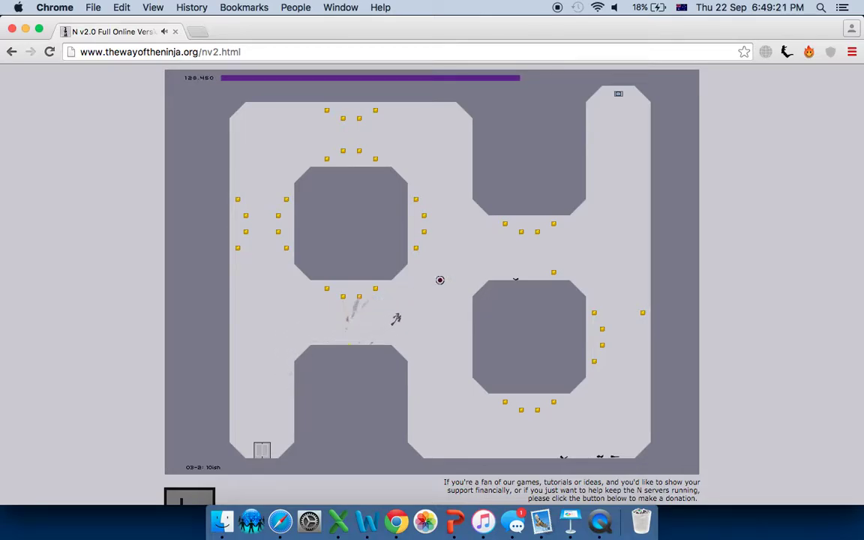
key(Right)
key(shift)
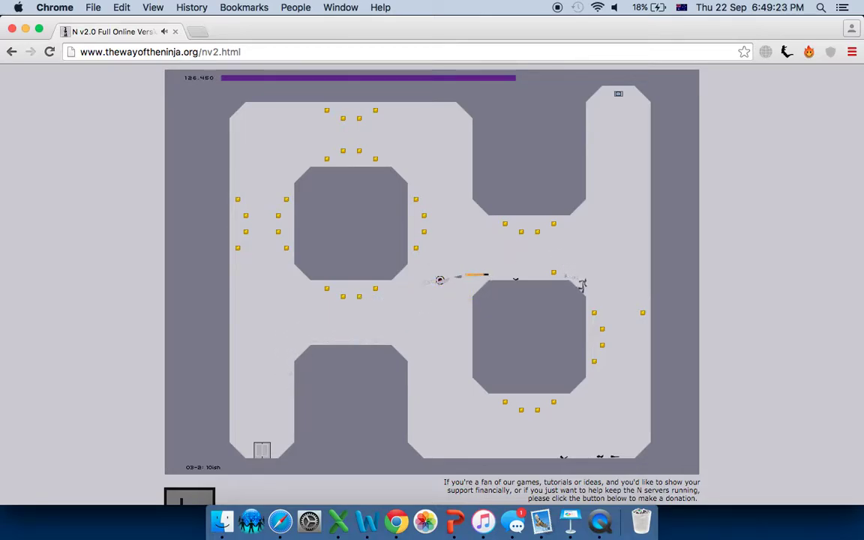
key(shift)
key(Right)
key(shift)
key(Right)
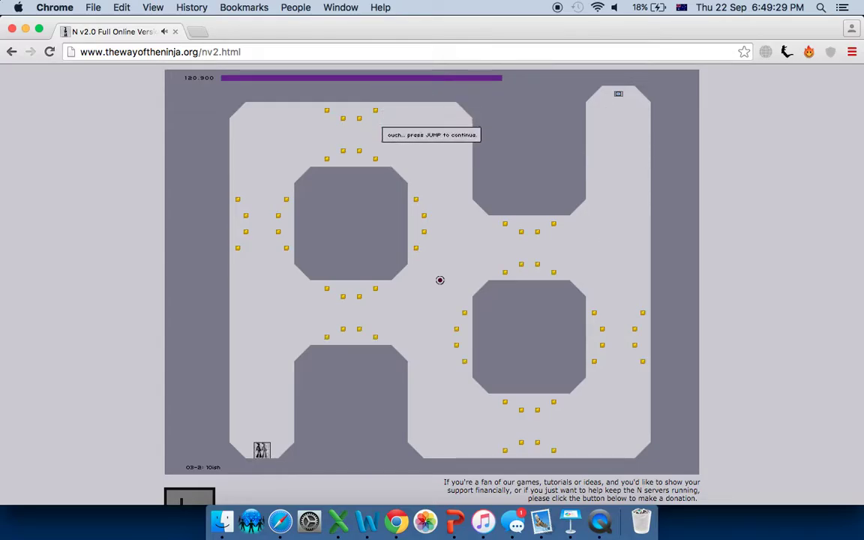
Restart level 03-2, wall-jump up the left side and collect gold heading right
key(shift)
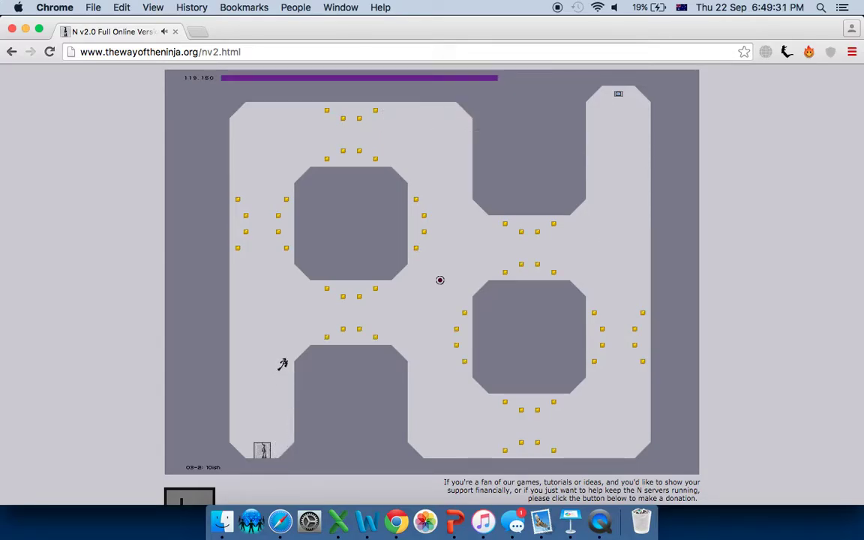
key(shift)
key(Left)
key(shift)
key(Right)
key(Right)
key(shift)
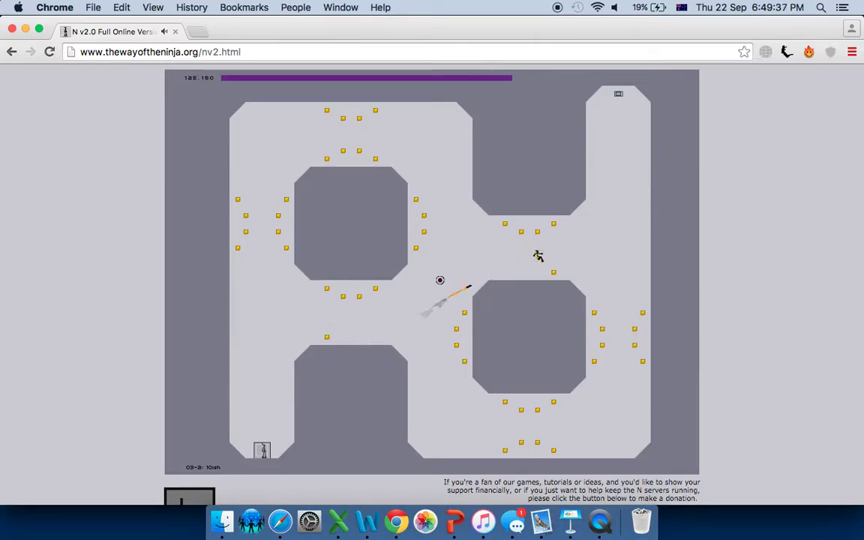
key(Right)
key(shift)
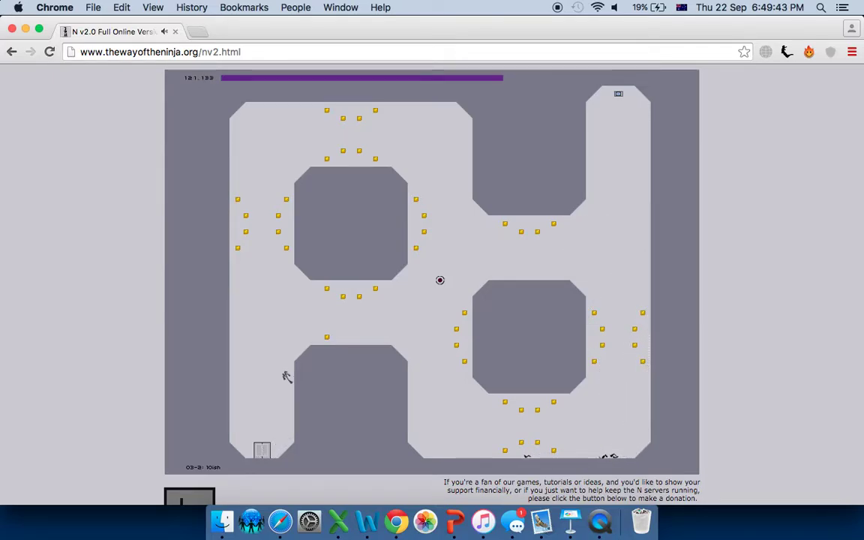
Dodge the homing rocket, climb the right wall, then run left to the open exit door
key(Right)
key(shift)
key(Right)
key(shift)
key(Right)
key(shift)
key(shift)
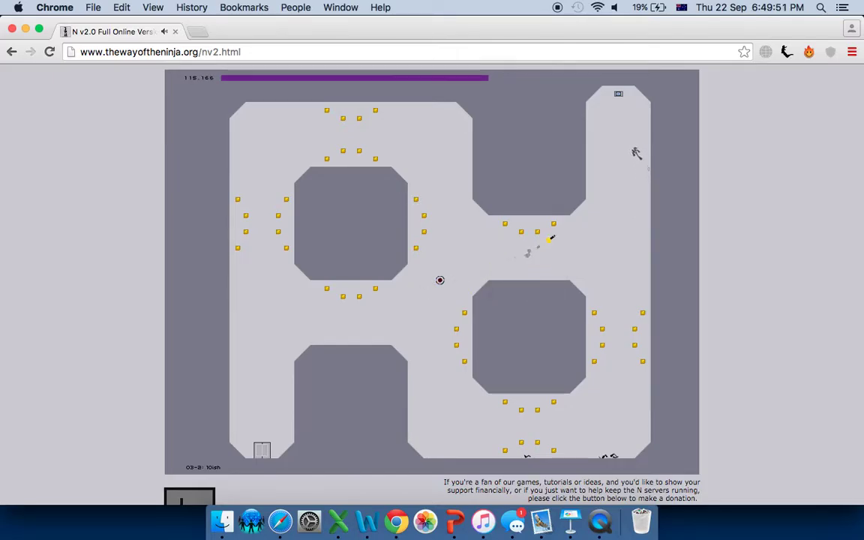
key(Left)
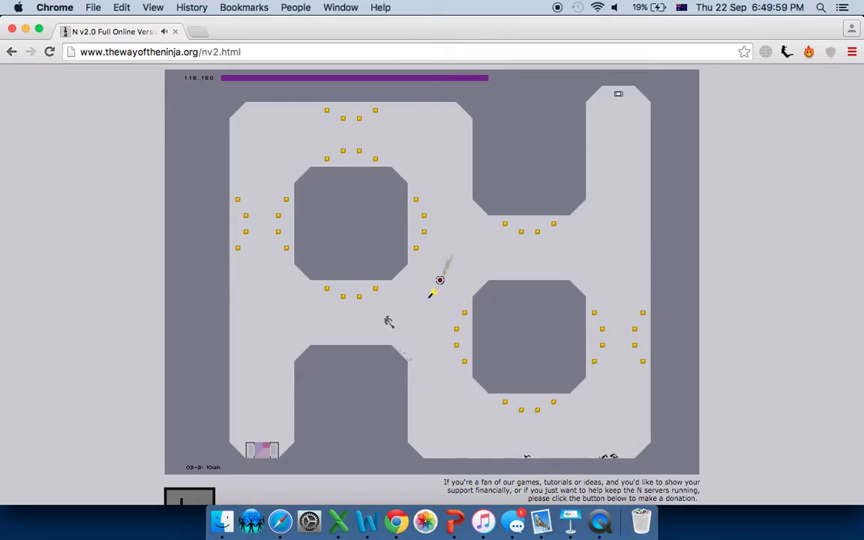
key(Left)
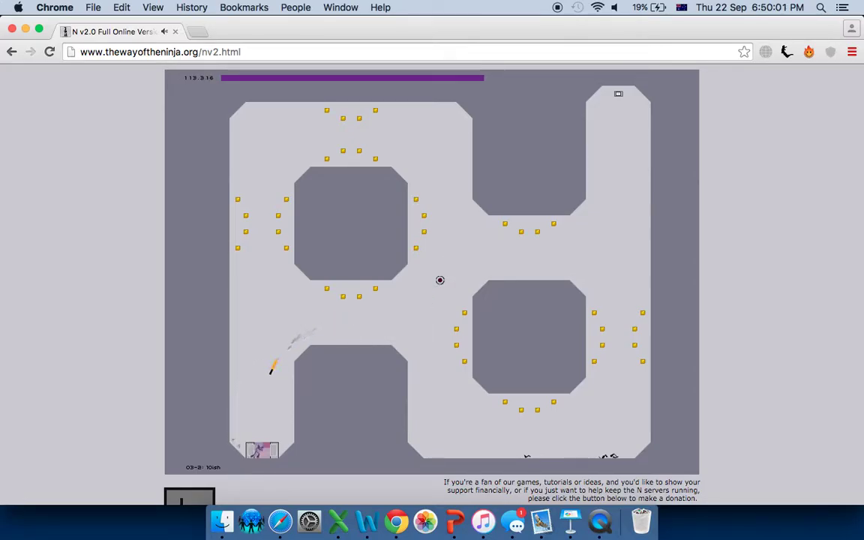
Finish level 03-2, then jump around the lower block and chamber of level 03-3
key(shift)
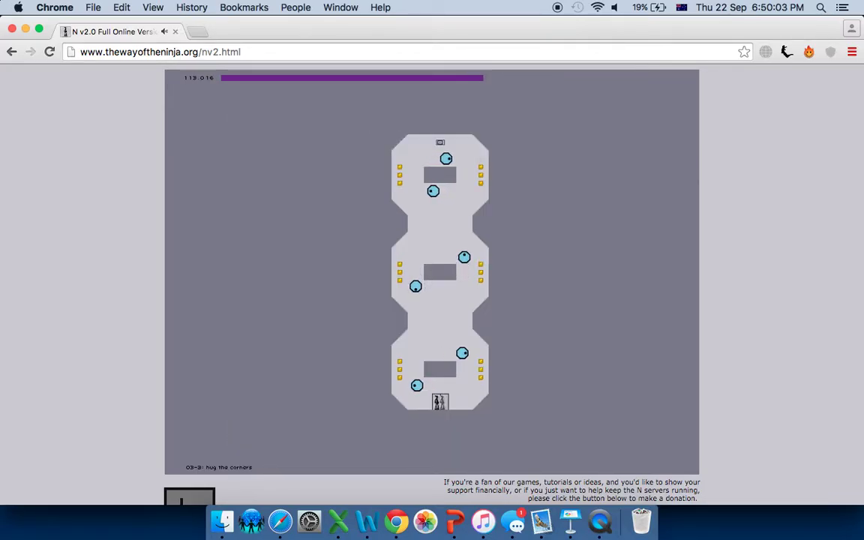
key(Left)
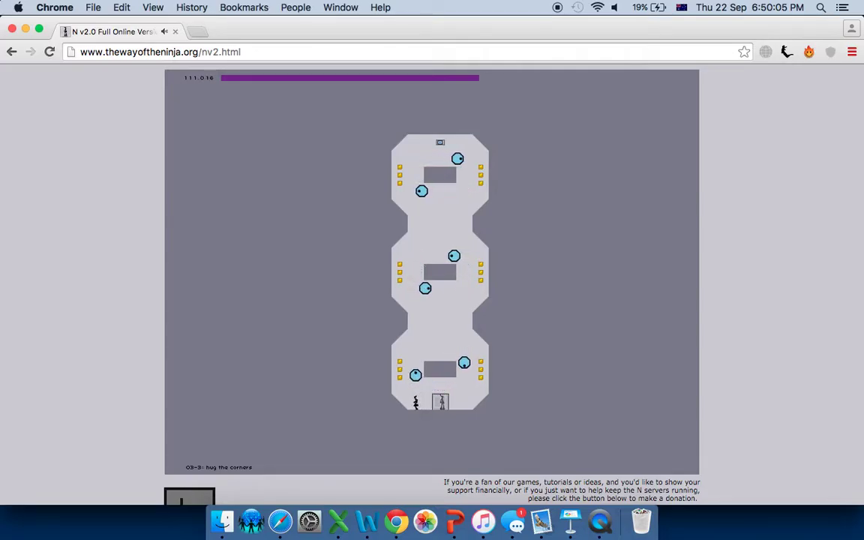
key(shift)
key(Right)
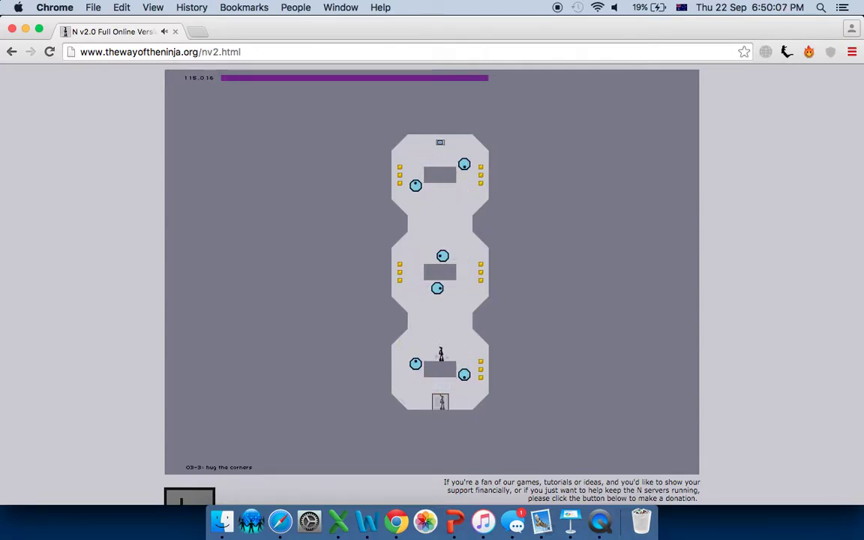
key(shift)
key(Left)
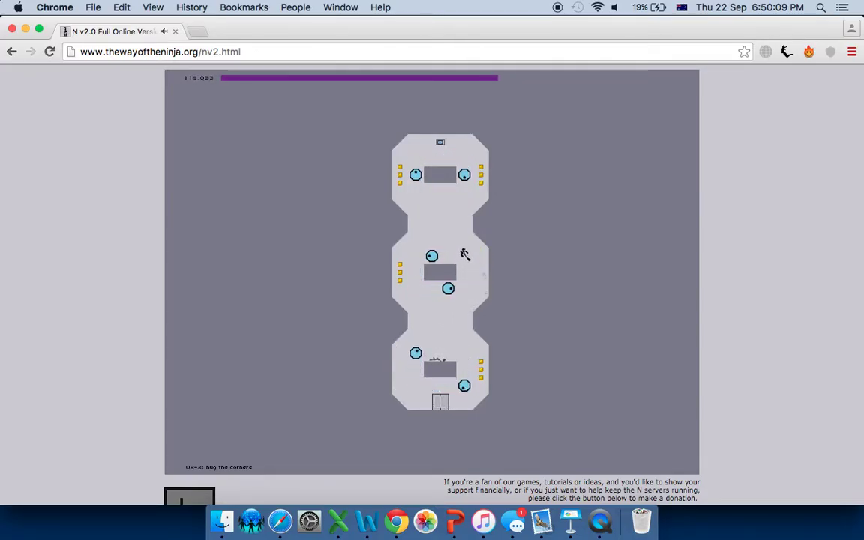
Climb into the top chamber, then drop down the left wall past the drones
key(shift)
key(Left)
key(shift)
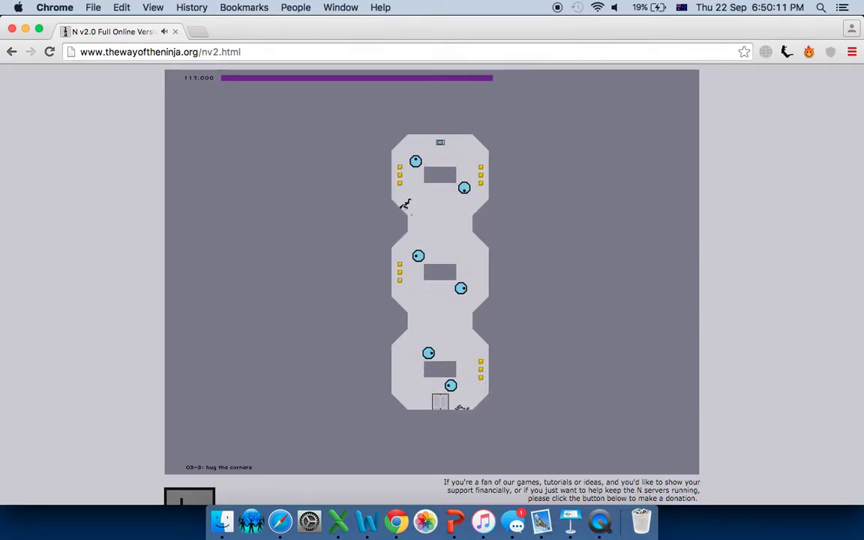
key(Left)
key(shift)
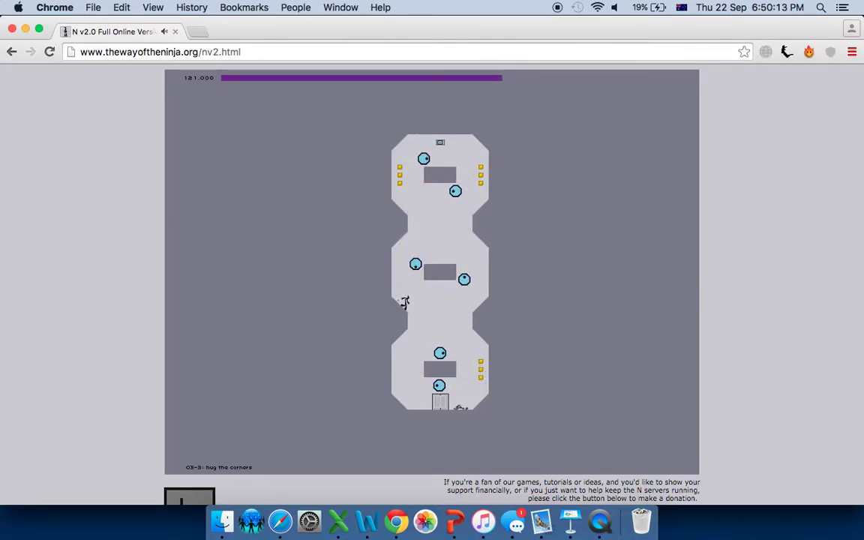
key(Left)
key(shift)
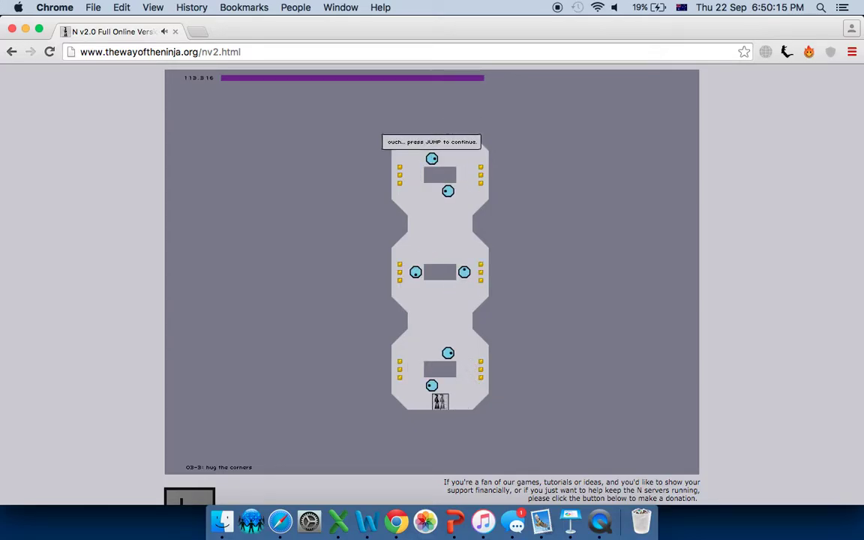
Retry 03-3 twice, running the bottom floor, then climbing the left wall for gold
key(shift)
key(Left)
key(Right)
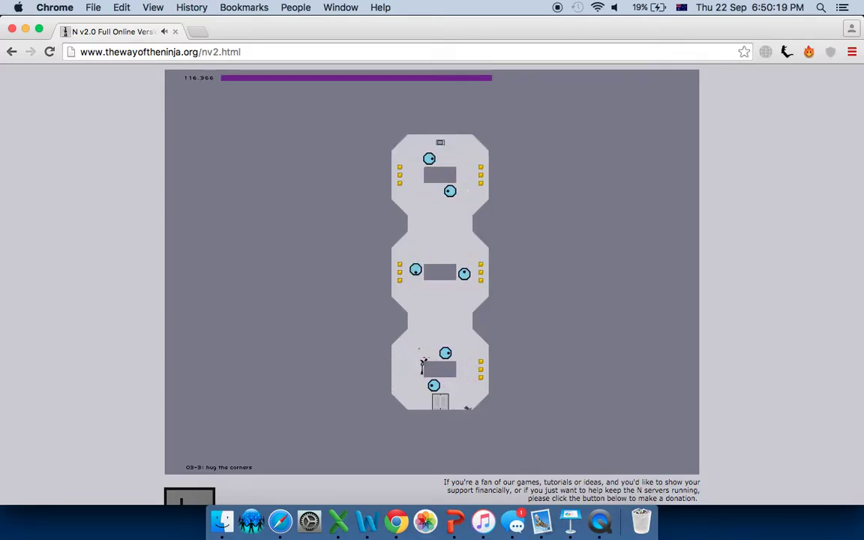
key(shift)
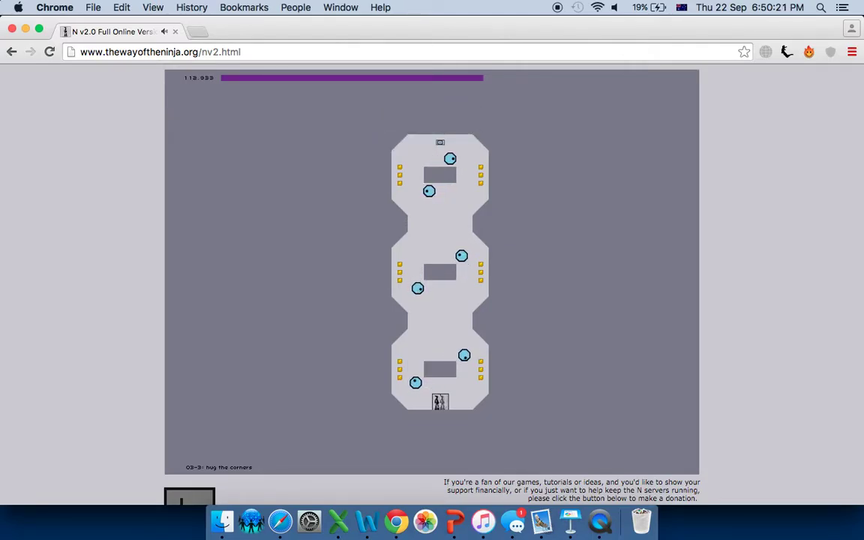
key(Left)
key(shift)
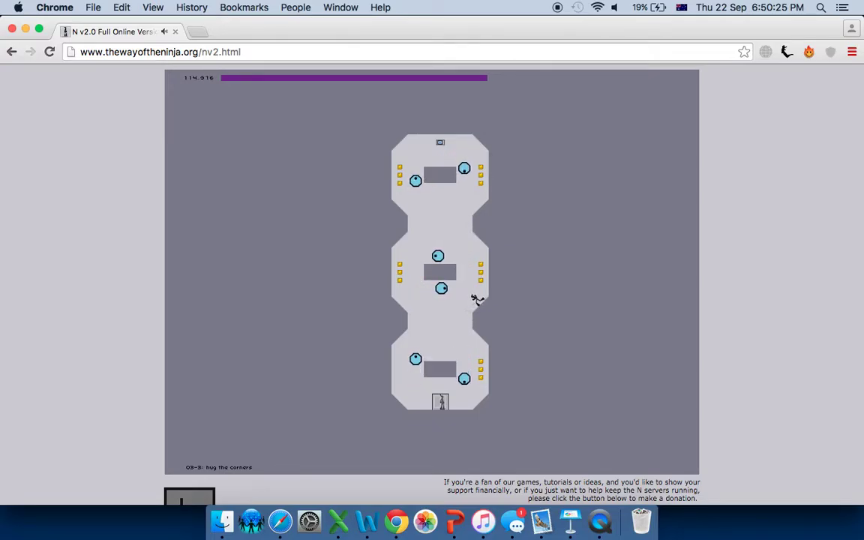
key(shift)
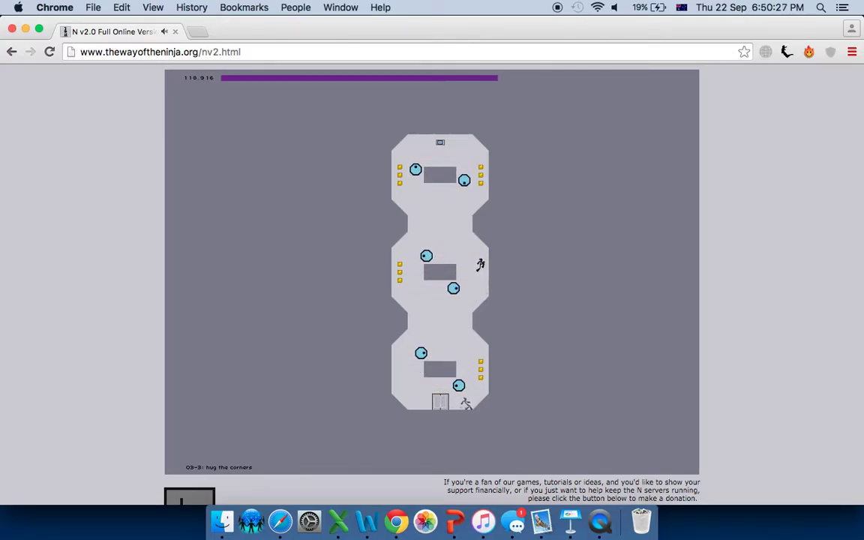
key(Left)
Restart 03-3 and try clinging to and jumping off the lower-left wall
key(shift)
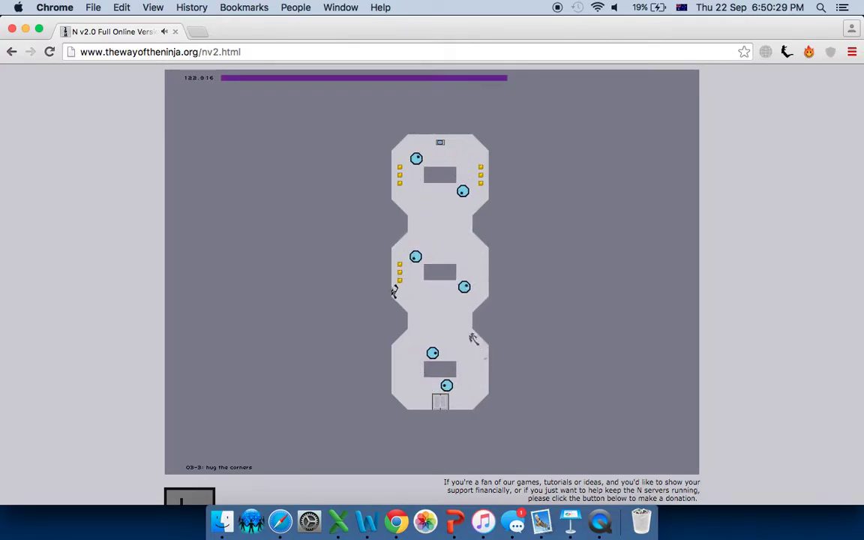
key(Left)
key(shift)
key(Left)
key(shift)
Restart, grab the bottom-right and left gold, then climb toward the top-right wall gold
key(shift)
key(Right)
key(Left)
key(shift)
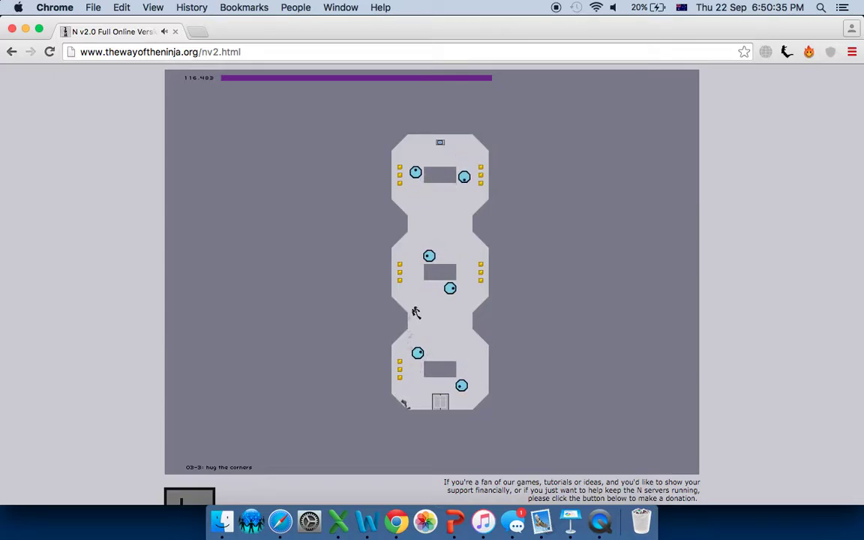
key(shift)
key(Right)
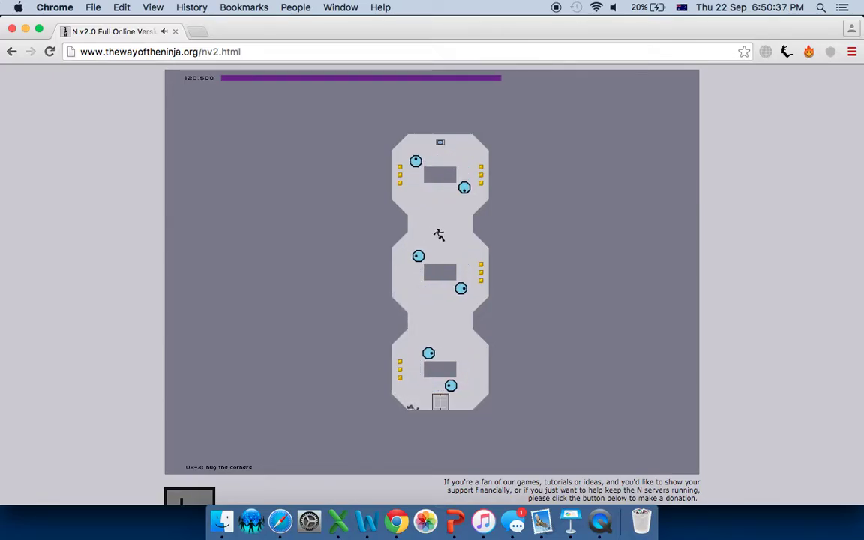
key(shift)
key(Right)
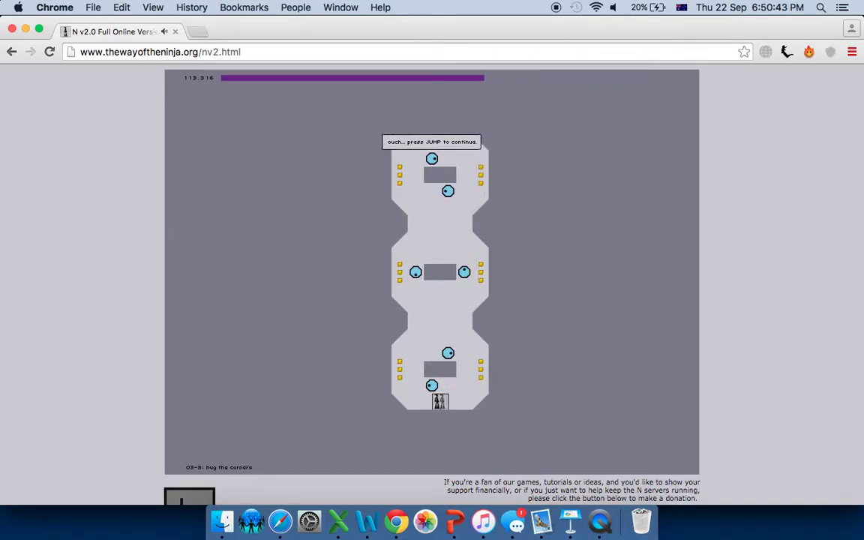
key(shift)
key(shift)
key(Right)
key(shift)
key(Left)
key(shift)
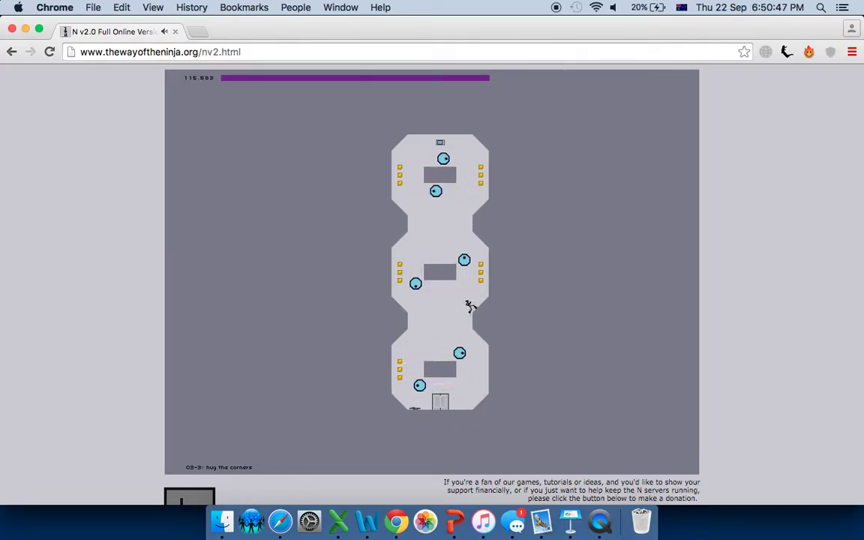
key(Left)
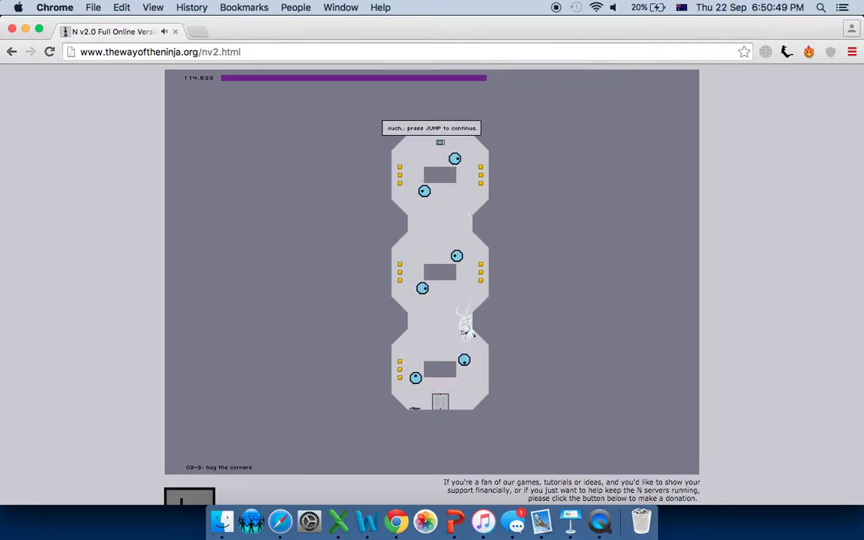
key(Right)
key(shift)
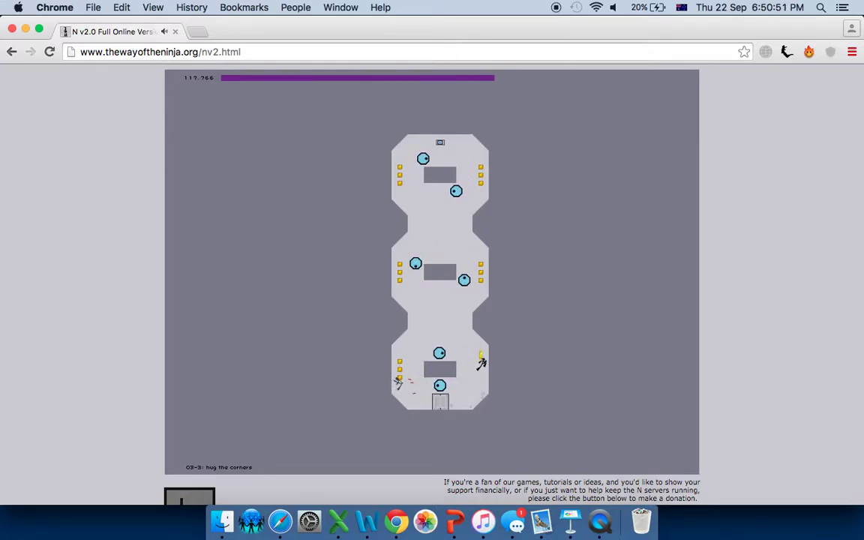
key(Left)
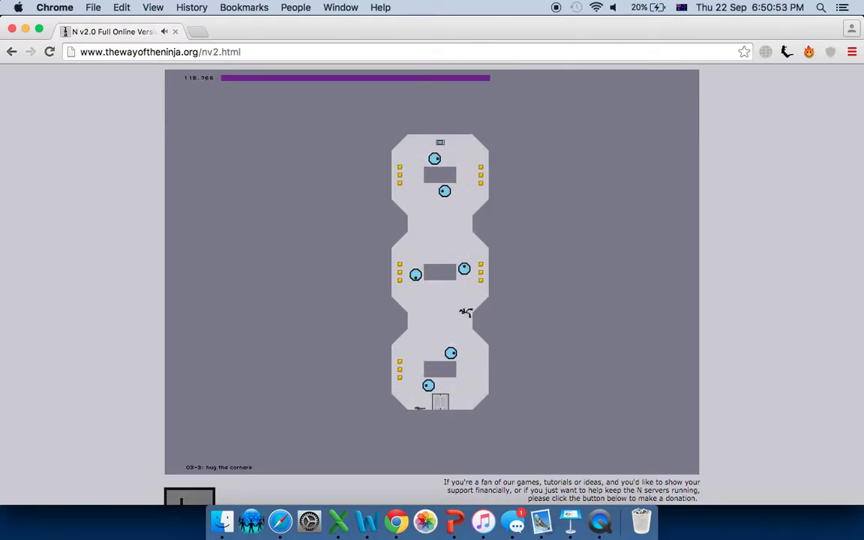
key(shift)
key(Left)
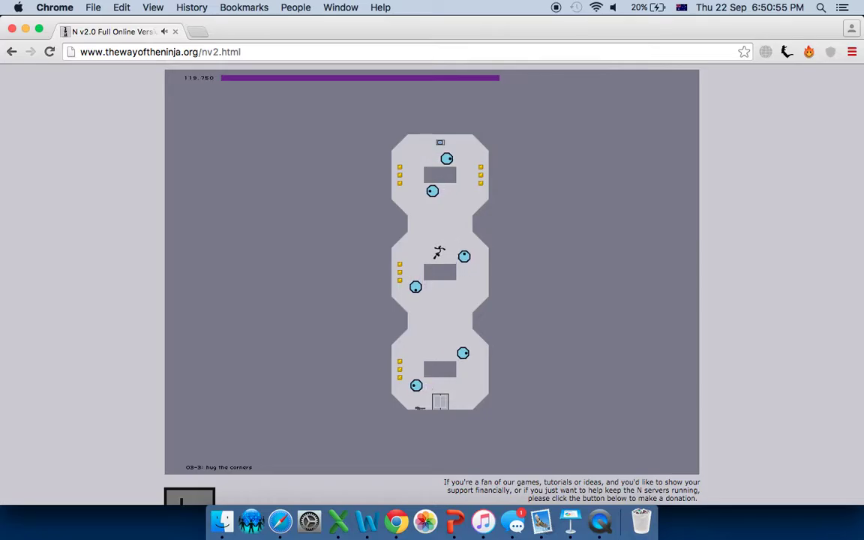
key(Left)
key(shift)
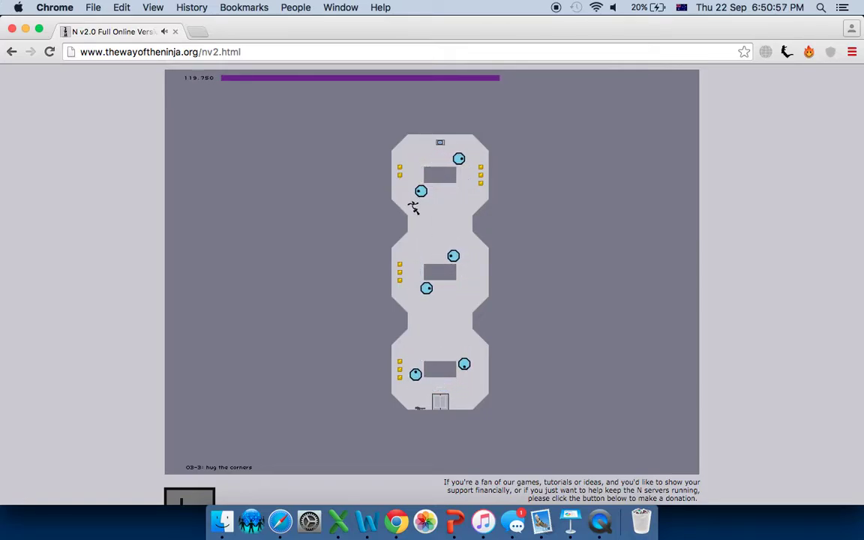
key(Left)
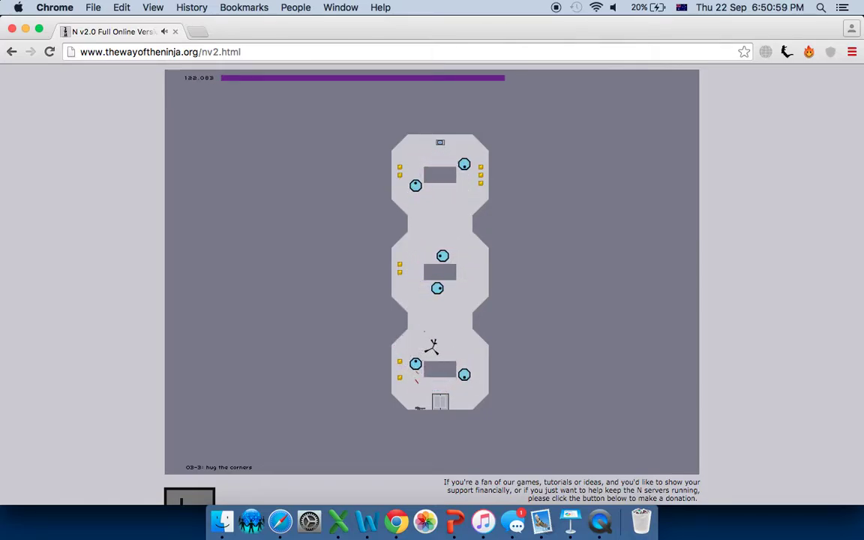
key(shift)
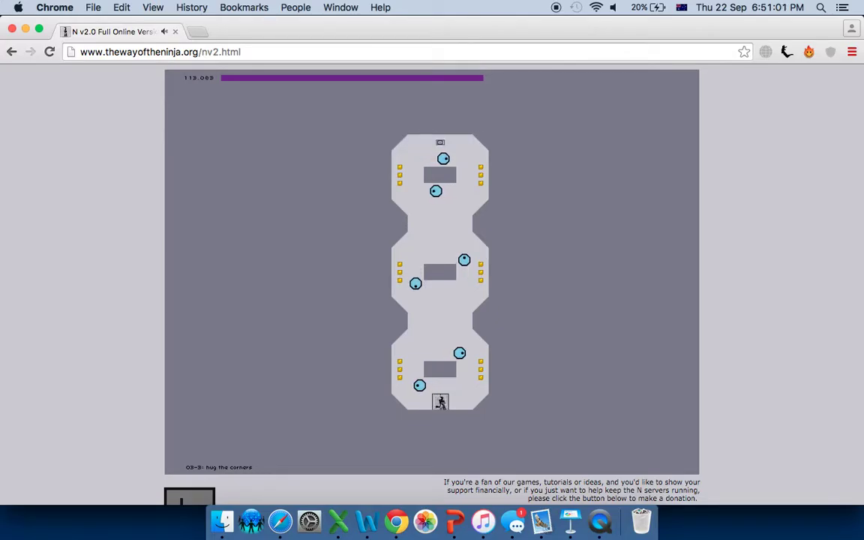
key(shift)
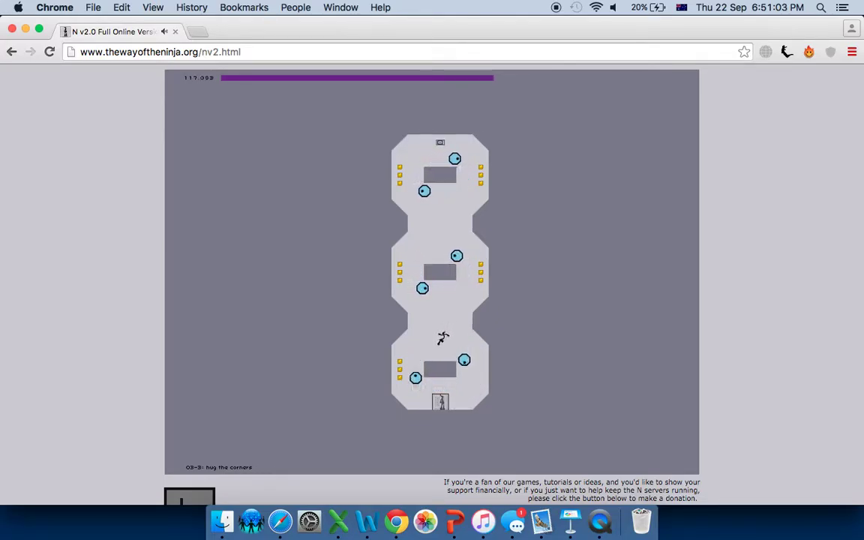
key(shift)
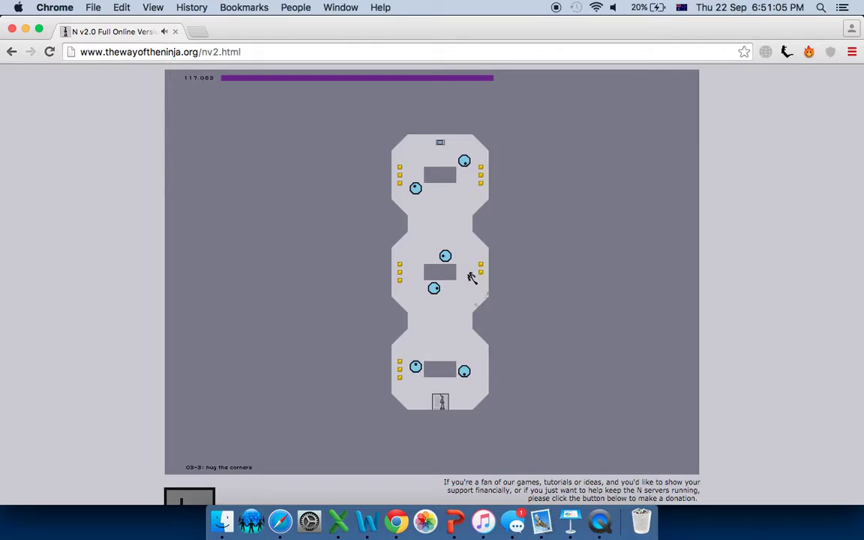
key(shift)
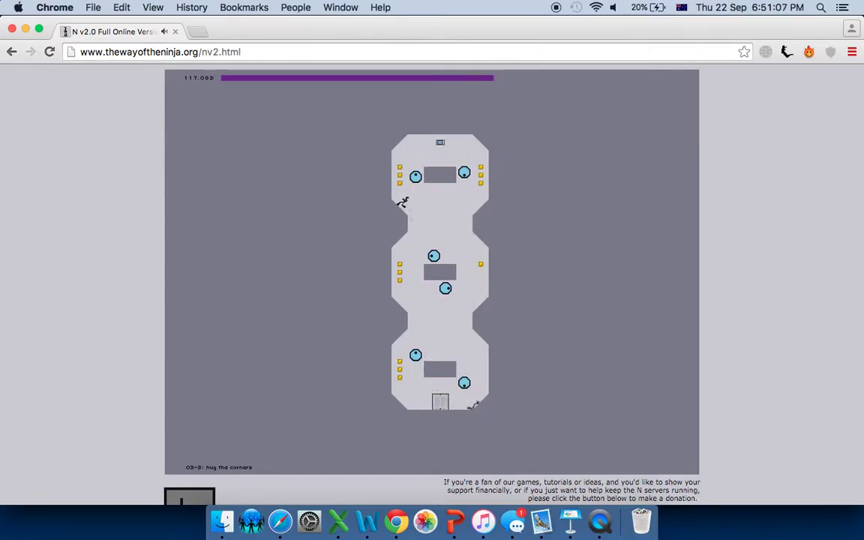
key(Left)
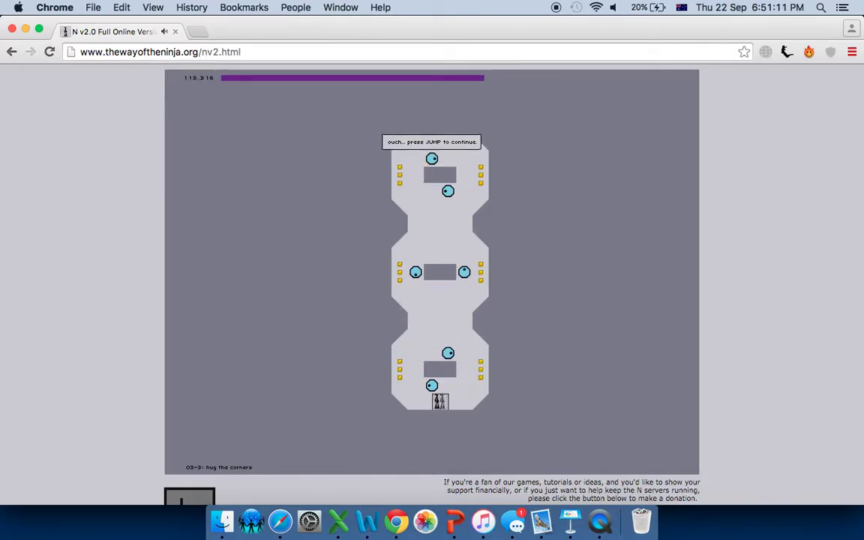
key(shift)
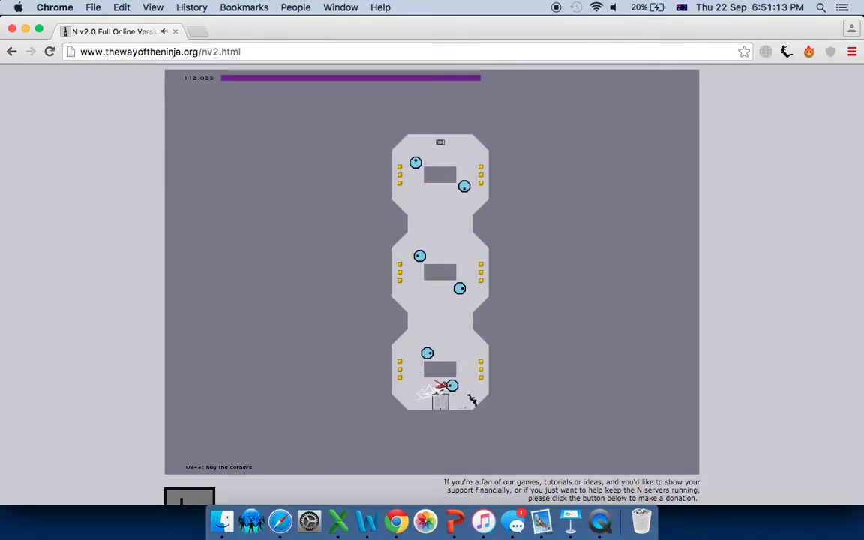
key(Right)
key(shift)
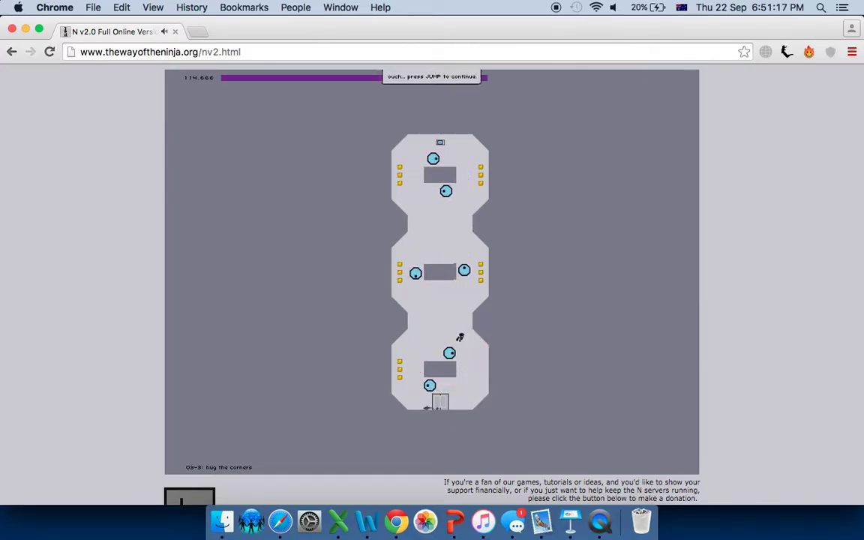
key(shift)
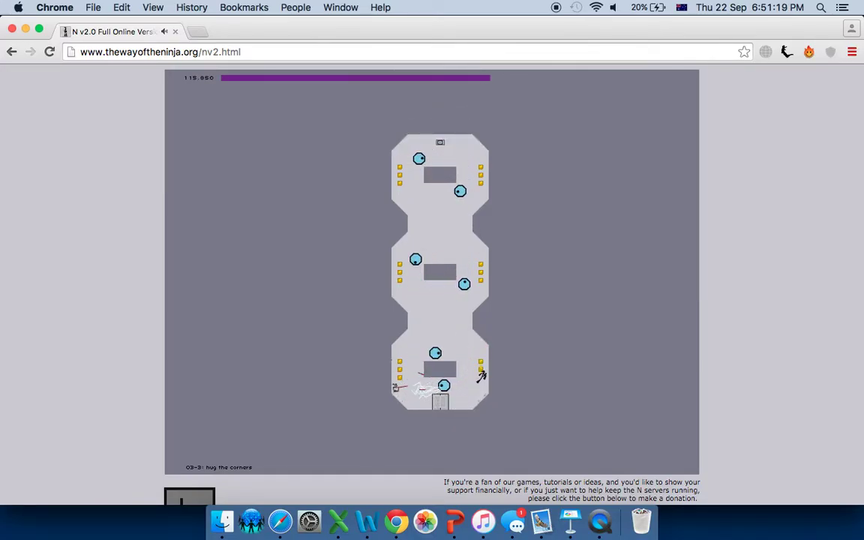
key(shift)
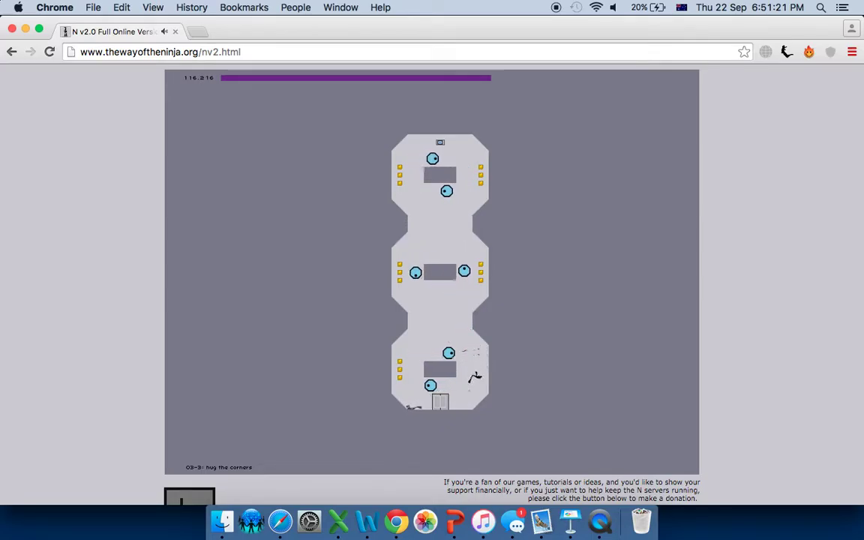
key(shift)
key(Right)
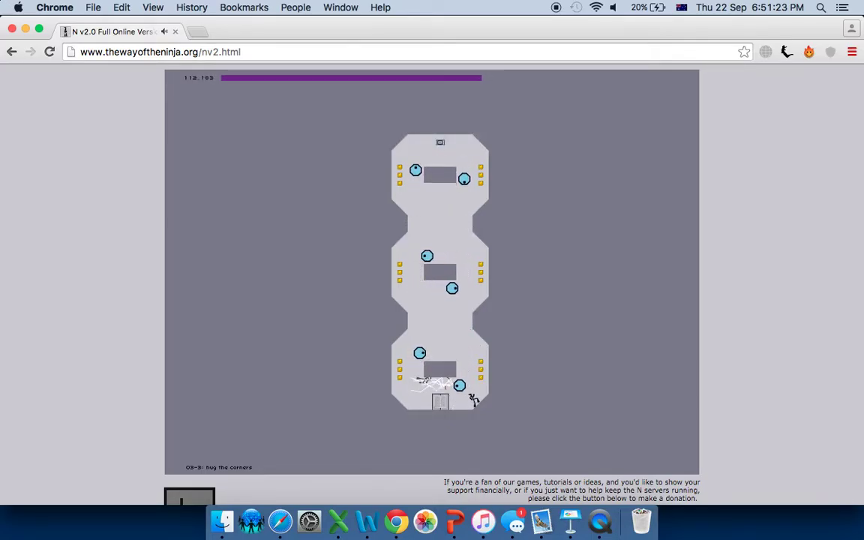
Restart level 03-3 and jump into the bottom chamber, moving right across it
key(shift)
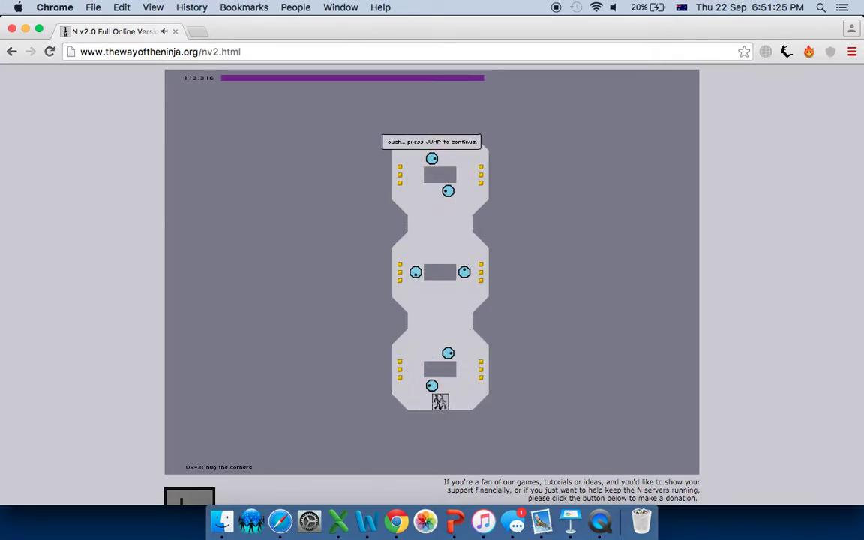
key(shift)
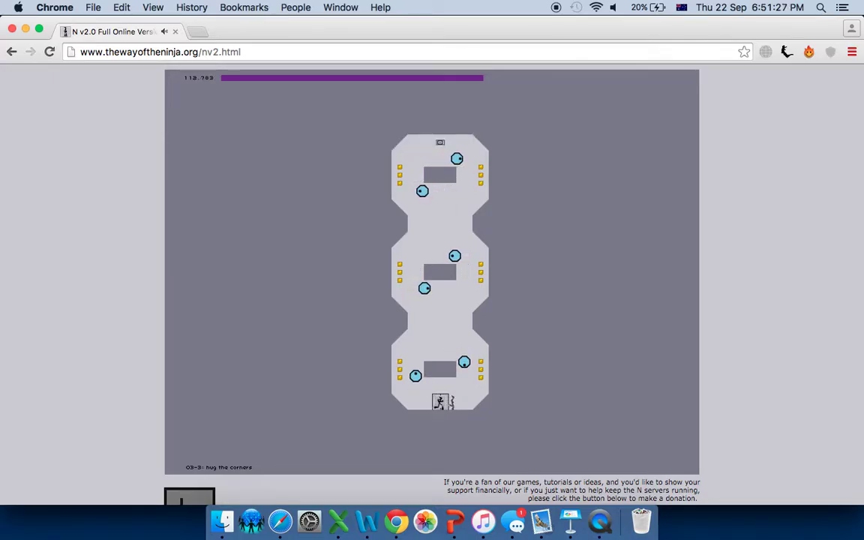
key(shift)
key(Left)
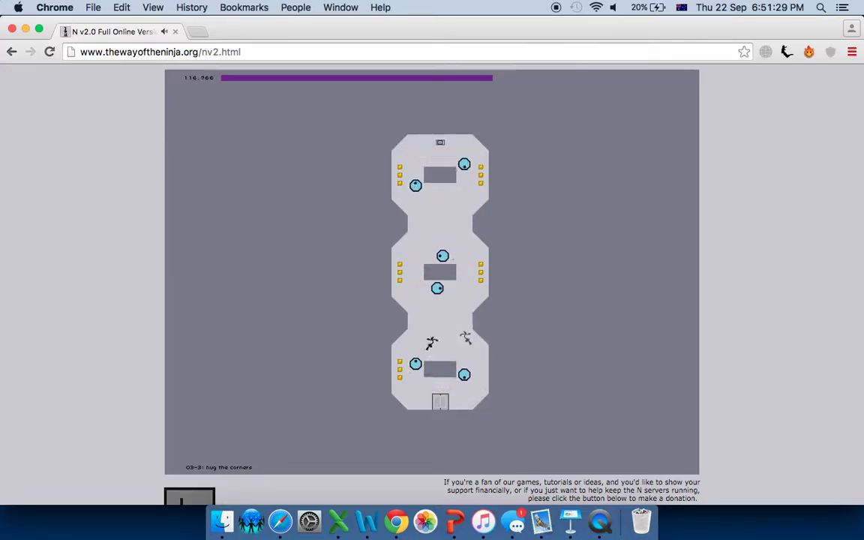
key(Right)
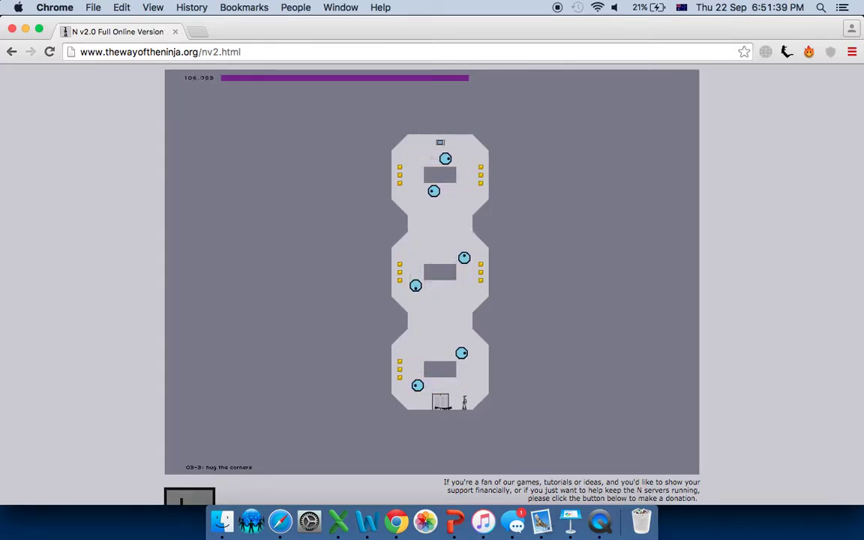
click(596, 521)
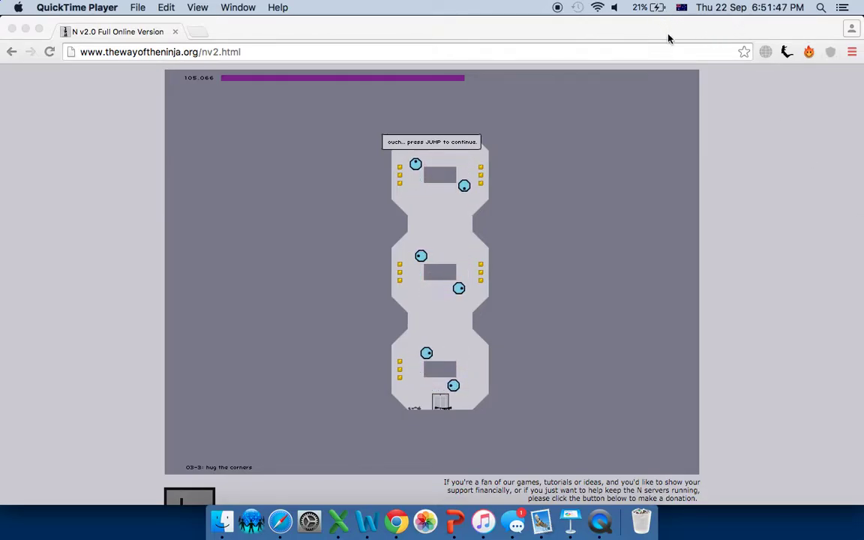
click(601, 30)
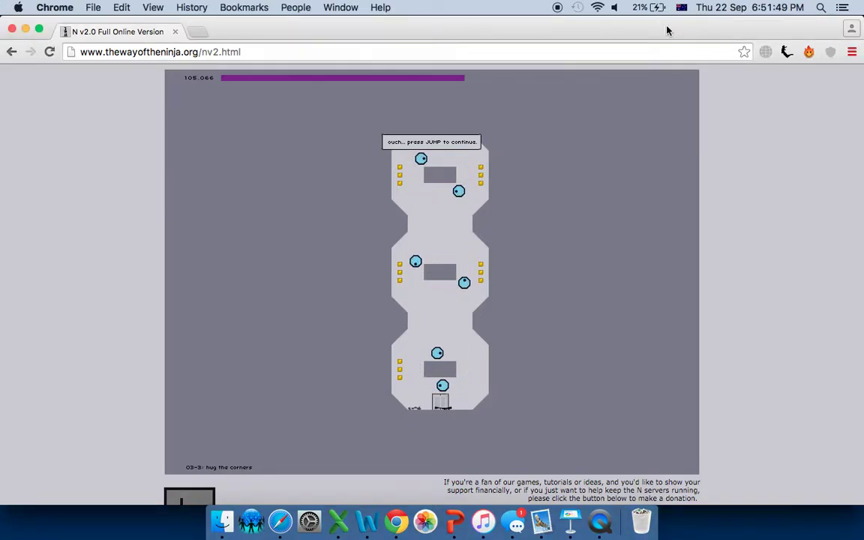